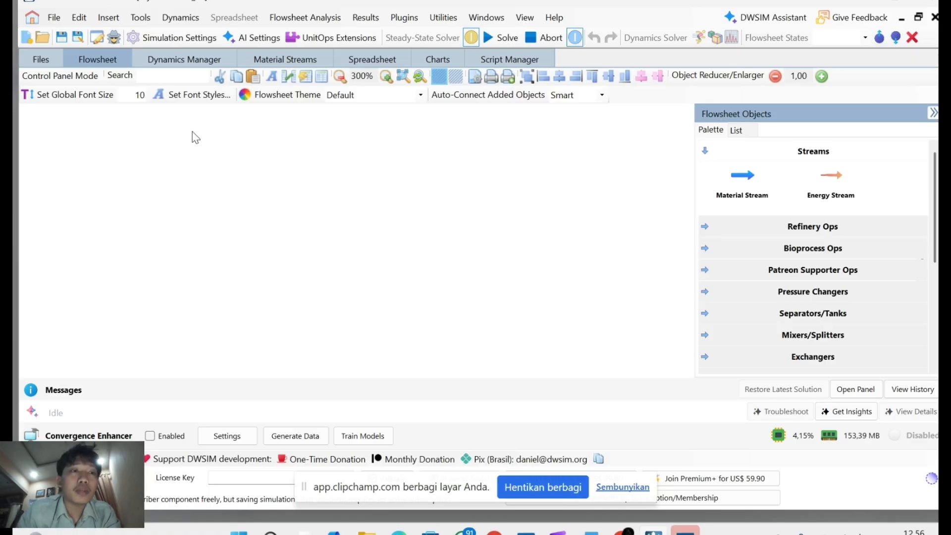
- Create a new chemical process model and proceed to the compound selection of its configuration wizard
left_click(54, 20)
left_click(57, 19)
left_click(63, 18)
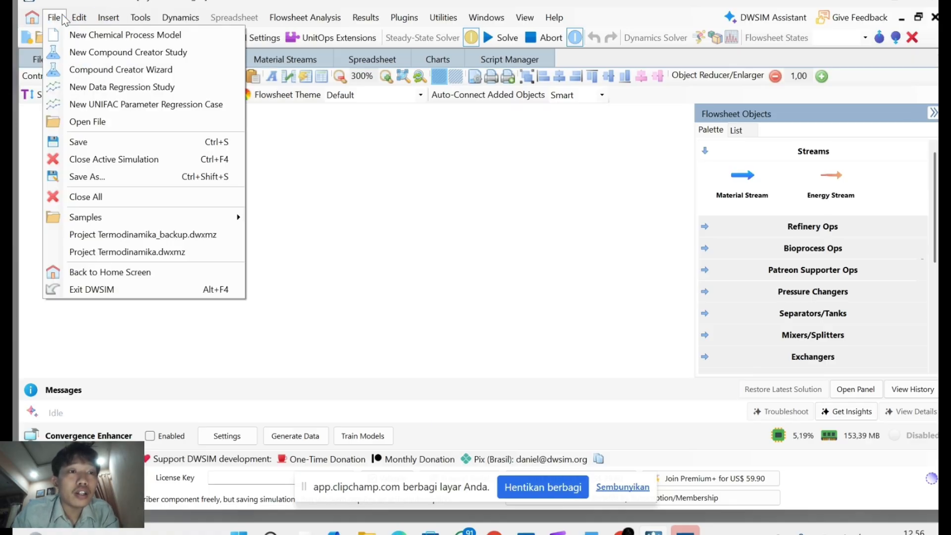
left_click(78, 36)
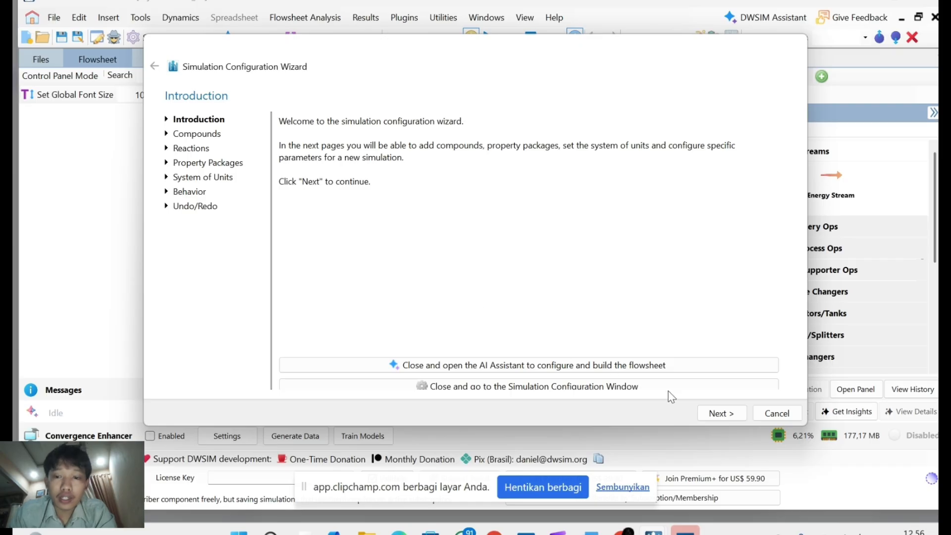
left_click(717, 413)
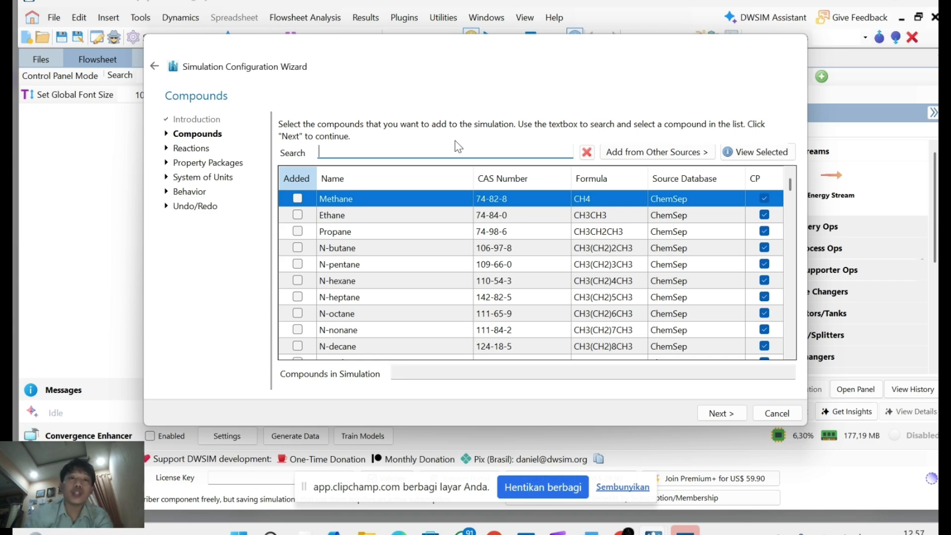
- Find and add nitrogen (N2) and oxygen (O2) as the compounds of the simulation
type("n2")
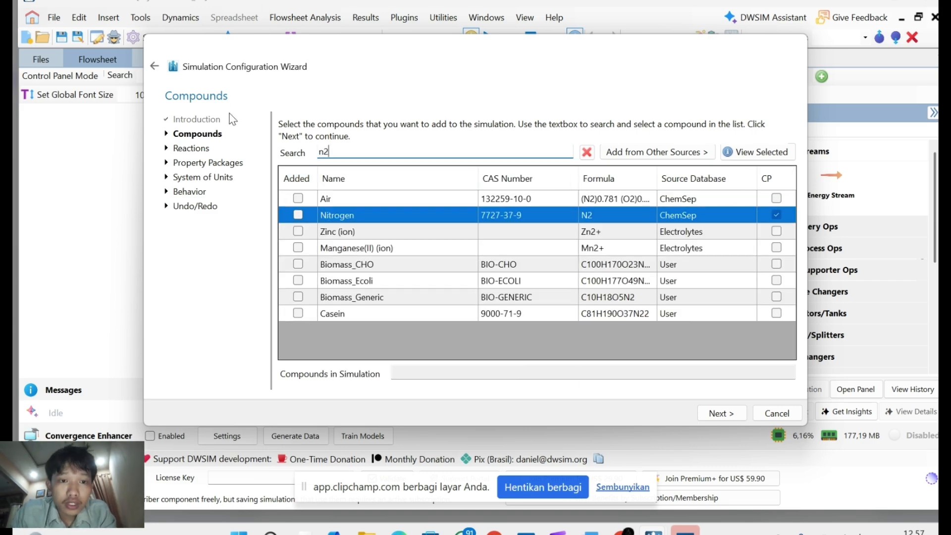
left_click(298, 215)
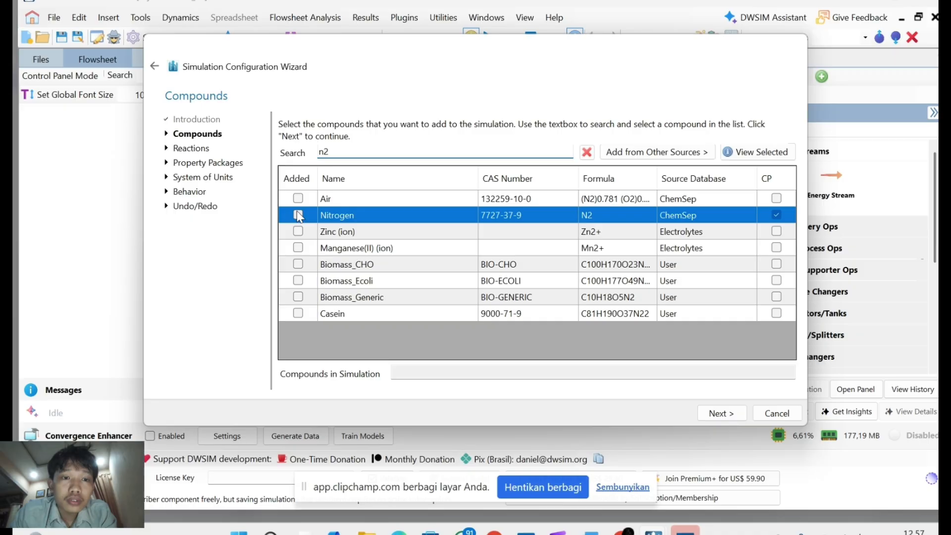
left_click(406, 148)
key("BackSpace")
key("BackSpace")
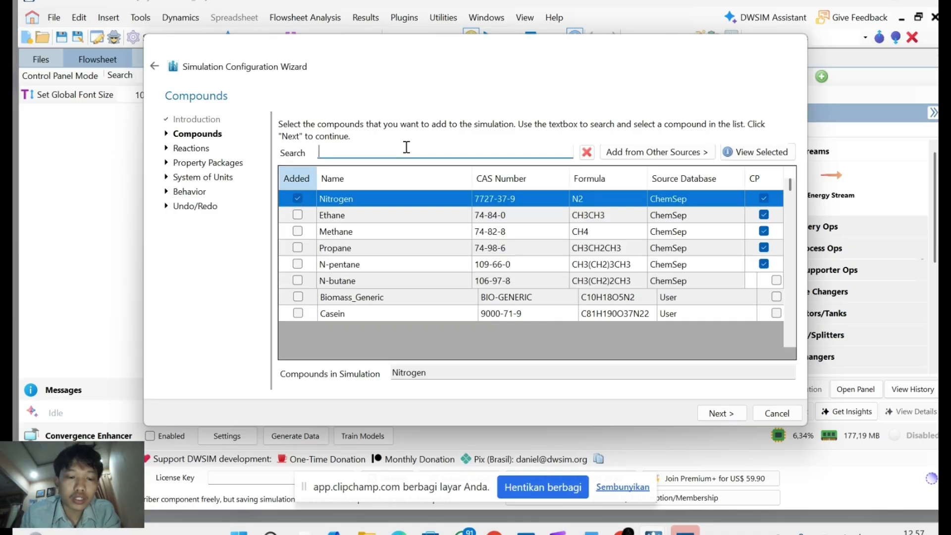
type("o2")
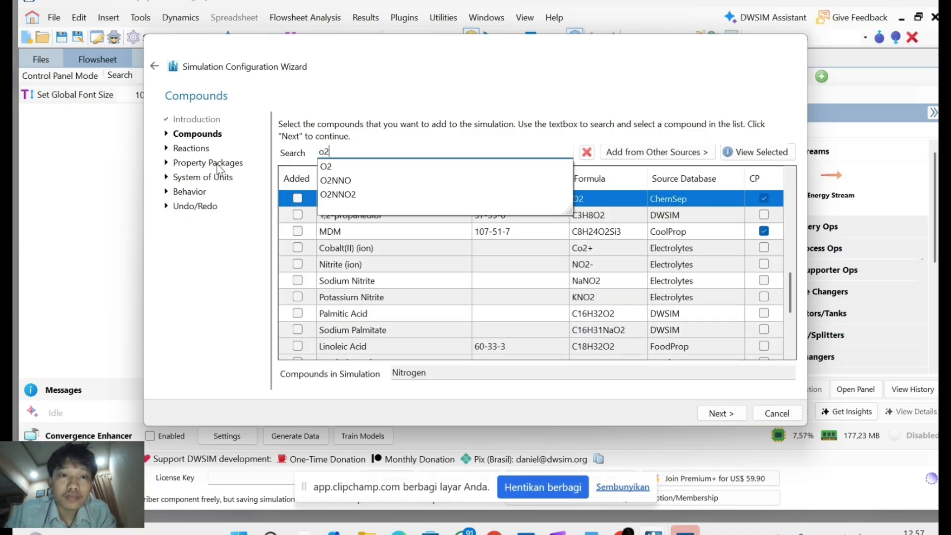
left_click(331, 167)
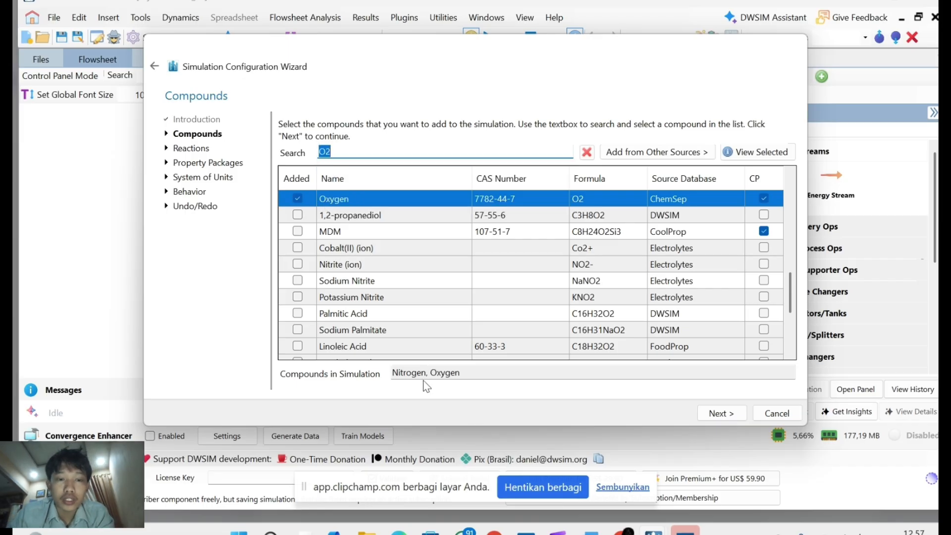
- Continue past the reactions without selecting any and add Raoult's Law as the property package
left_click(725, 412)
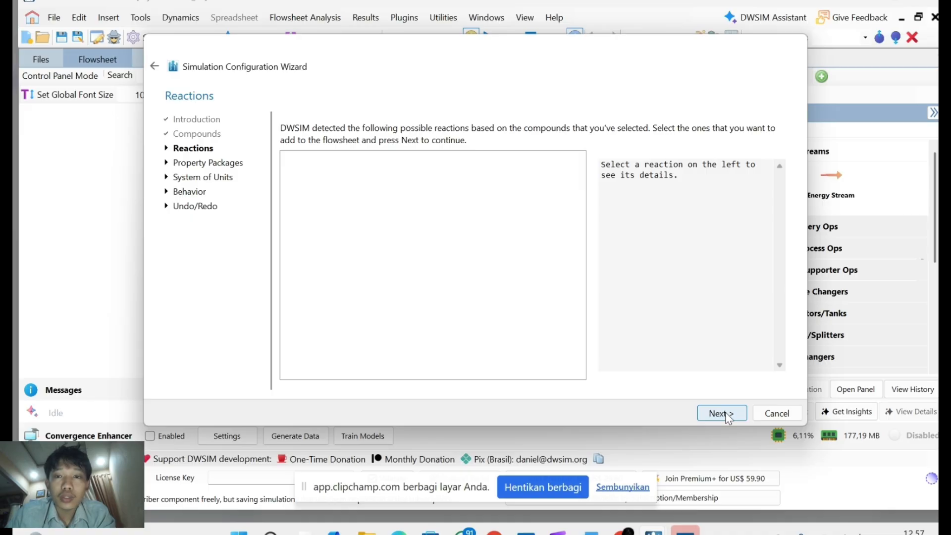
left_click(721, 413)
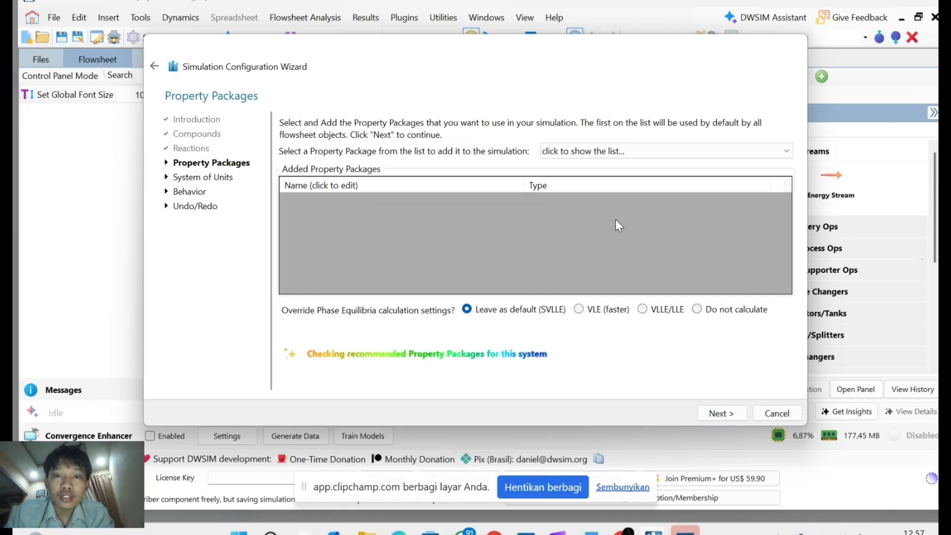
left_click(722, 150)
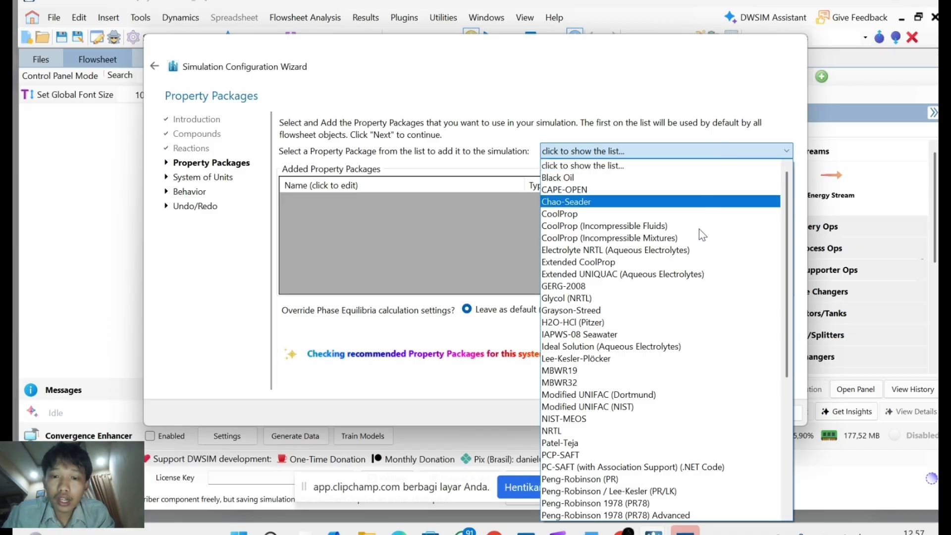
scroll(612, 362, "down", 5)
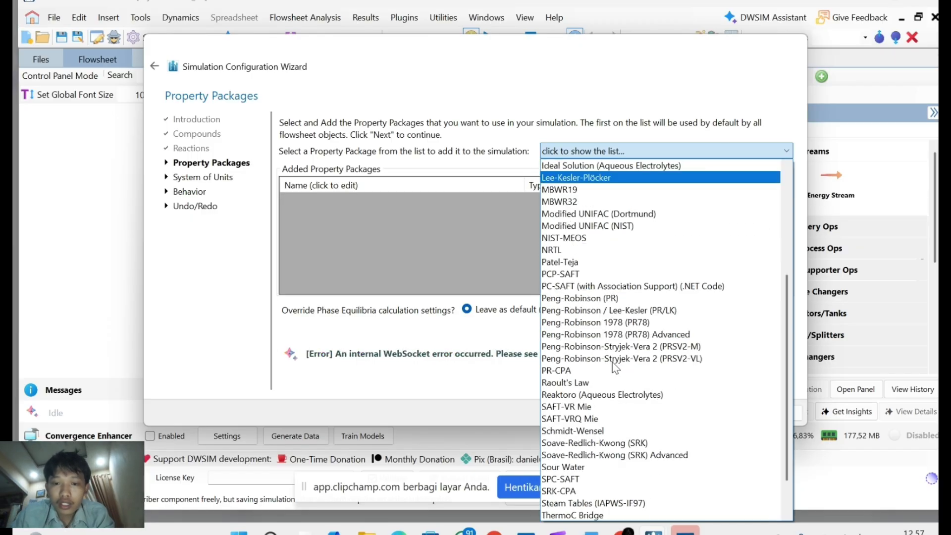
scroll(612, 361, "down", 1)
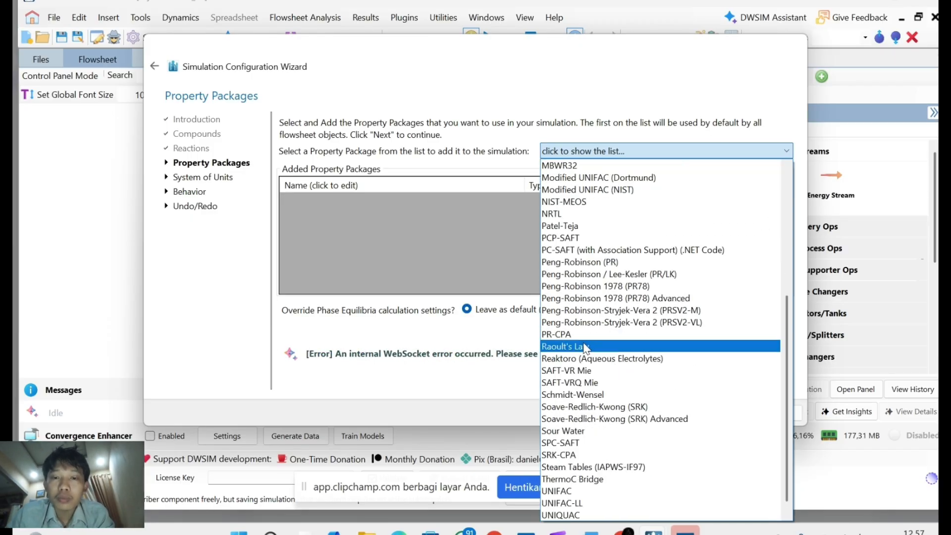
left_click(597, 348)
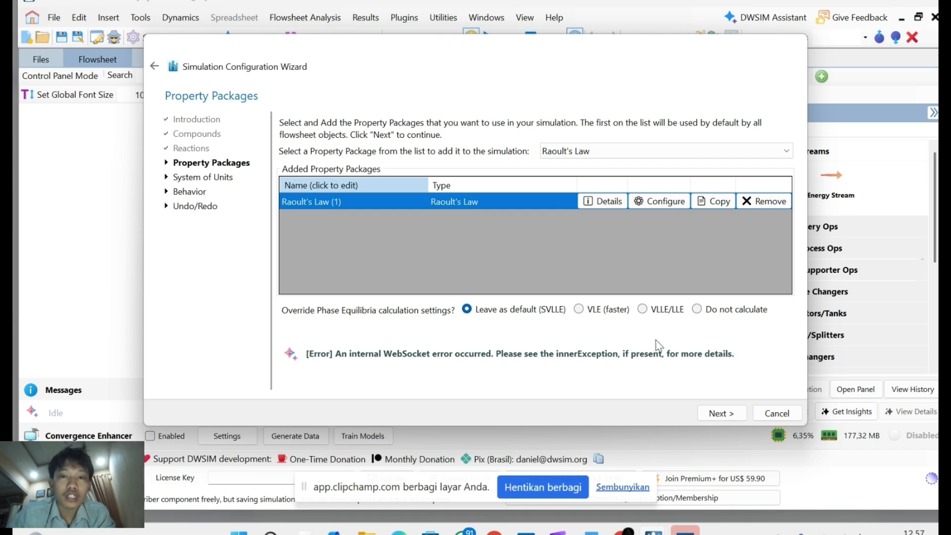
- Create a new system of units with C, MPa and kmol/h, and finish the wizard with the remaining defaults
left_click(724, 412)
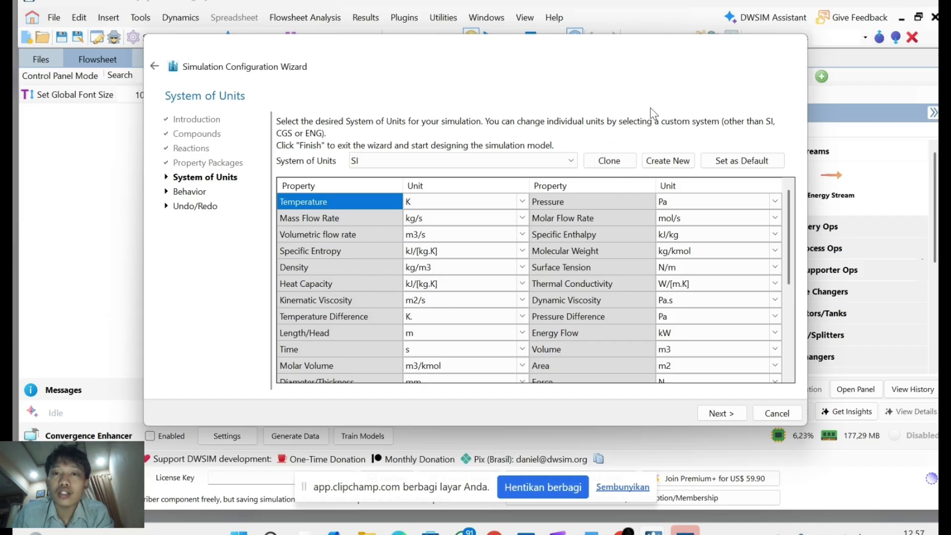
left_click(675, 167)
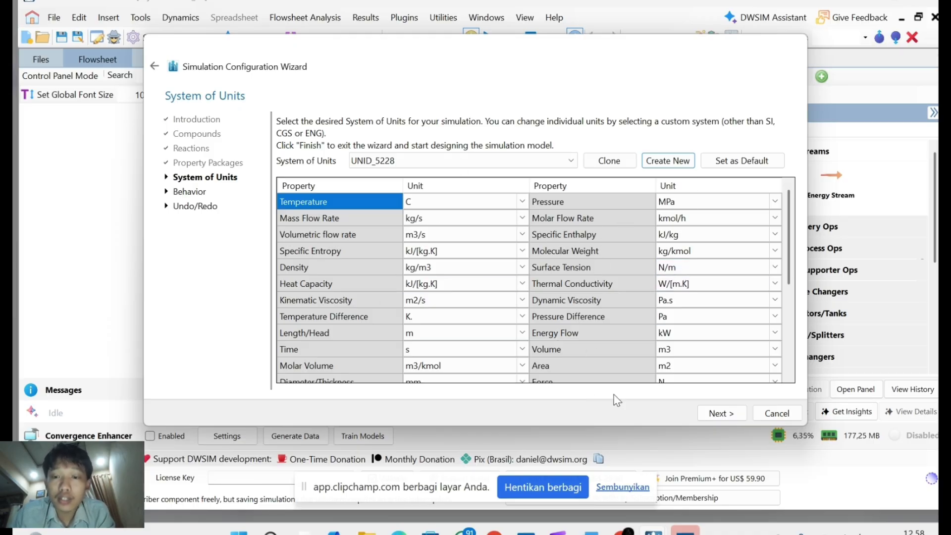
left_click(721, 415)
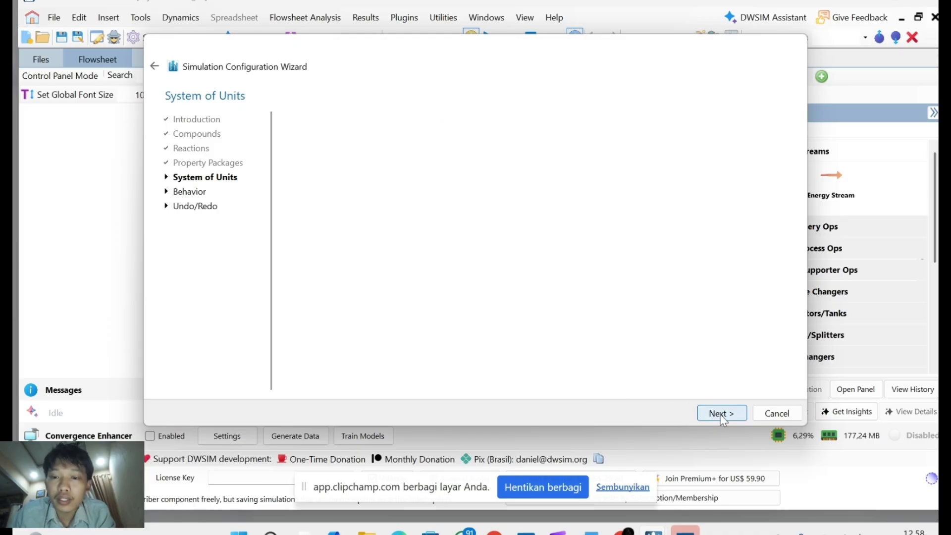
left_click(721, 415)
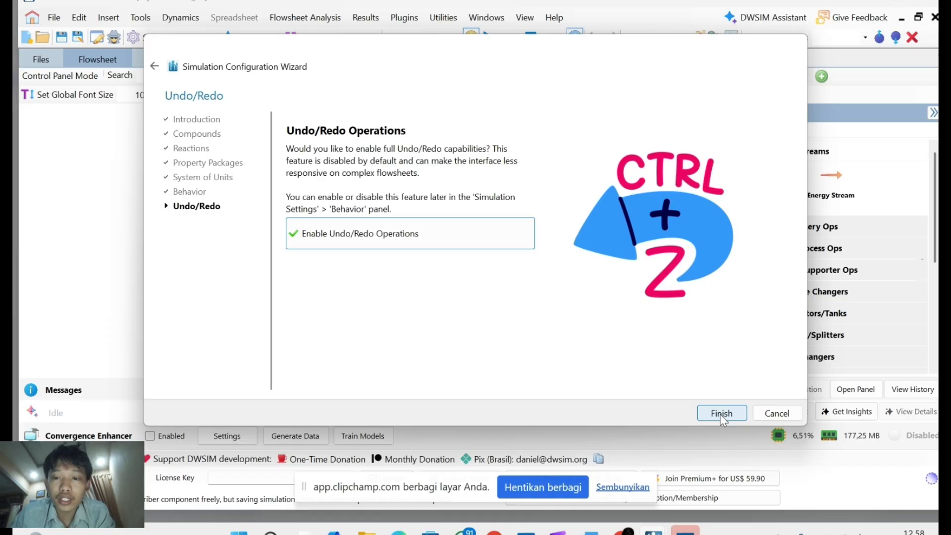
left_click(721, 413)
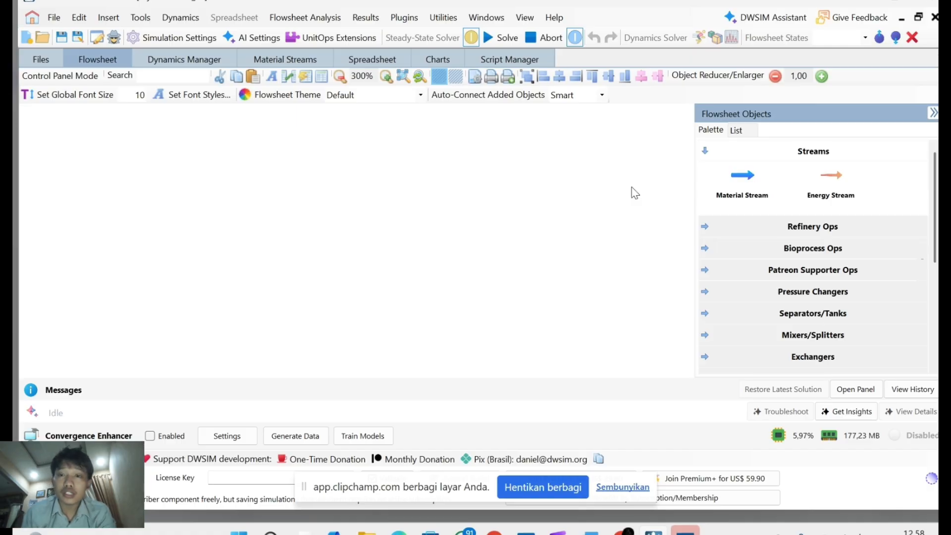
- Place three material streams side by side in a horizontal row on the empty flowsheet
left_click_drag(751, 179, 305, 219)
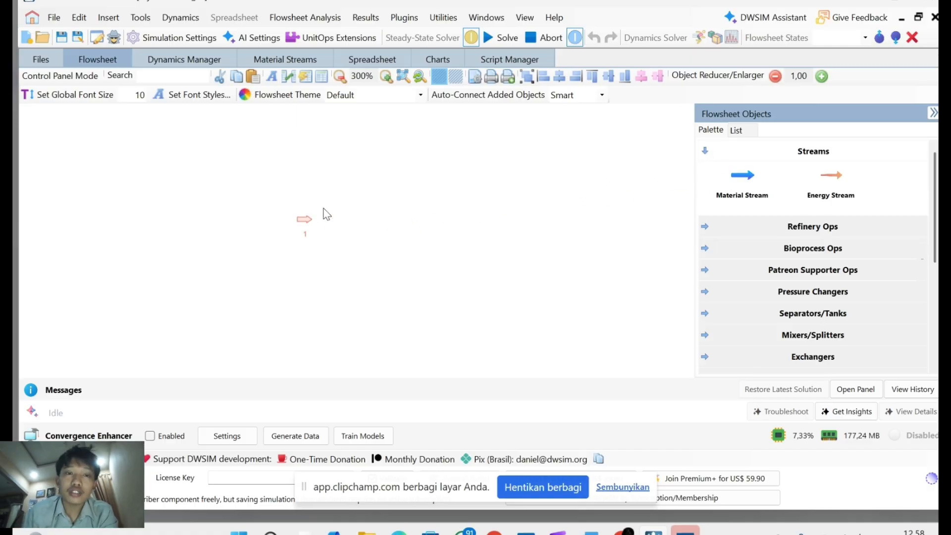
left_click_drag(742, 177, 424, 218)
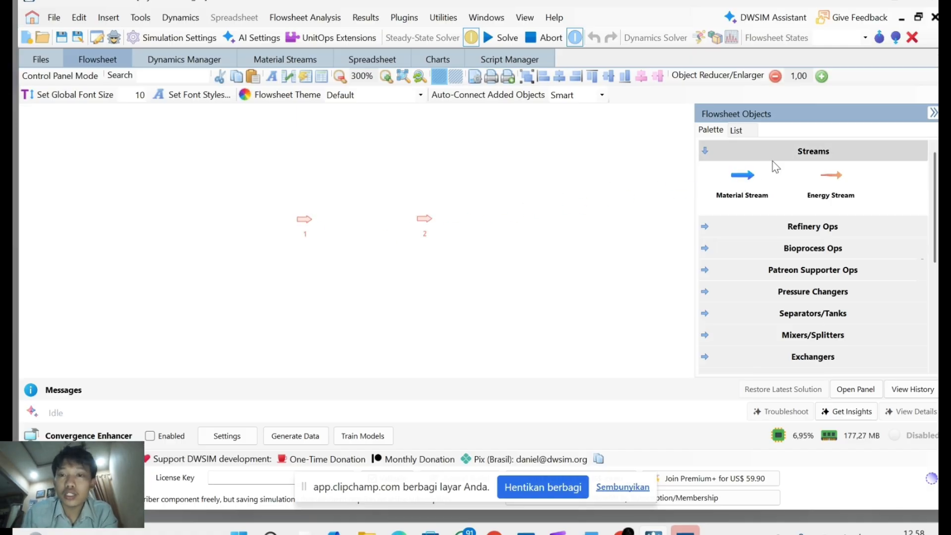
left_click_drag(749, 182, 518, 208)
- Open the properties of the first material stream and rename it S1
left_click(304, 221)
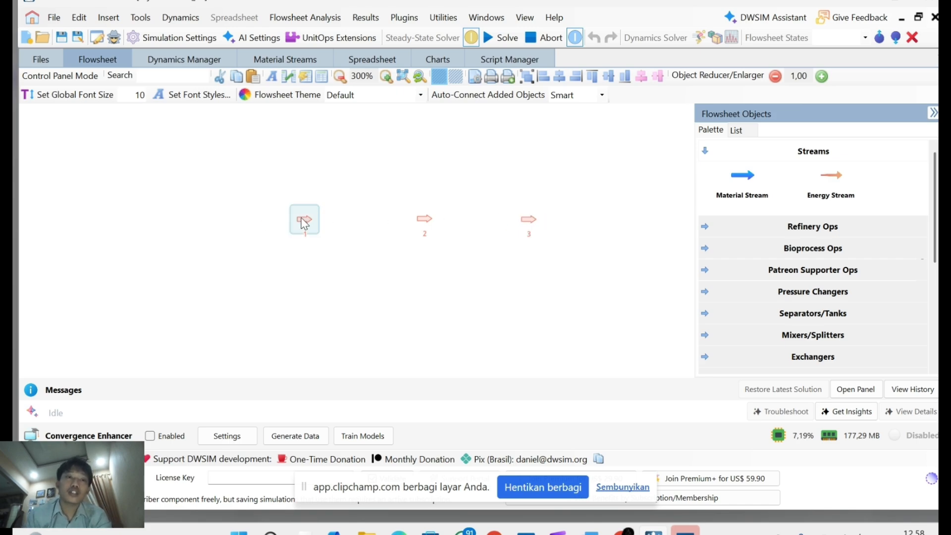
double_click(305, 222)
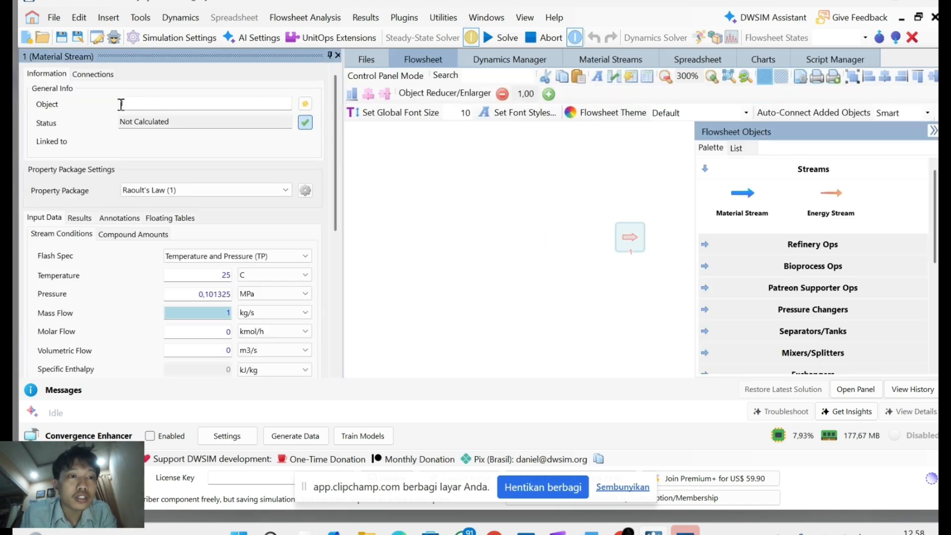
left_click(121, 104)
type("S1")
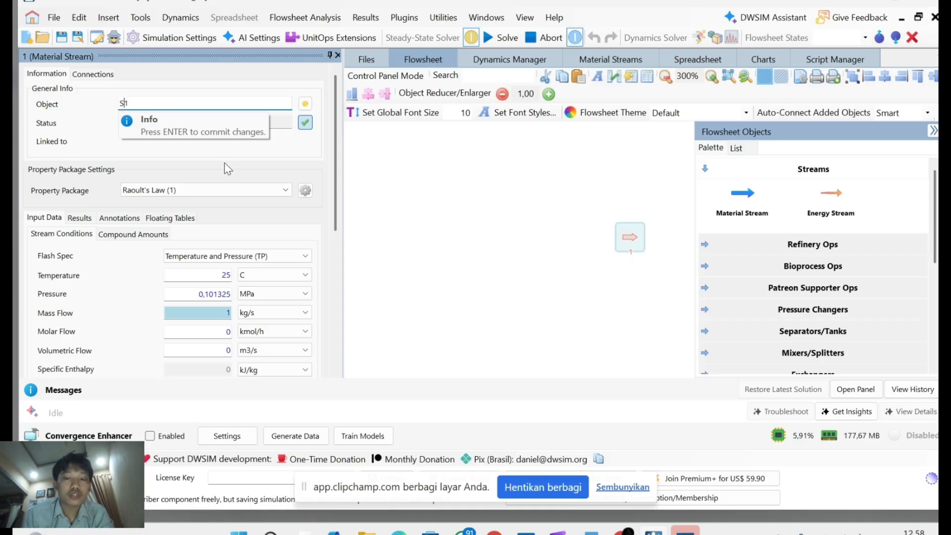
key("Return")
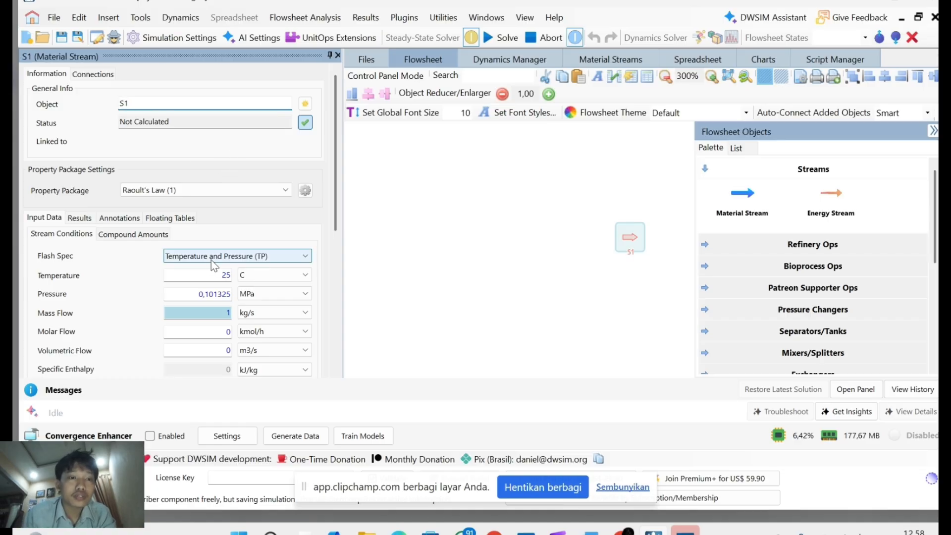
- Set stream S1's temperature to 27 C and its pressure to 0,1 MPa
left_click(227, 275)
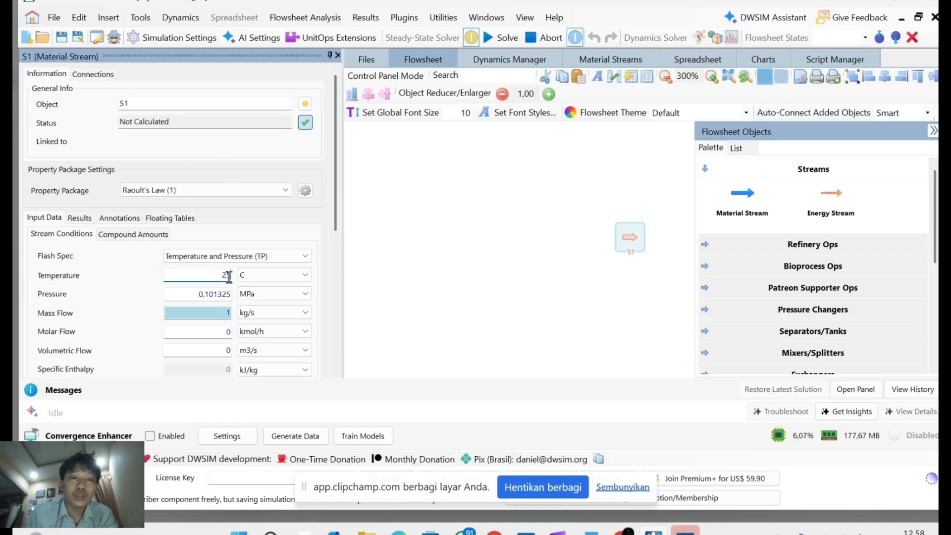
type("27")
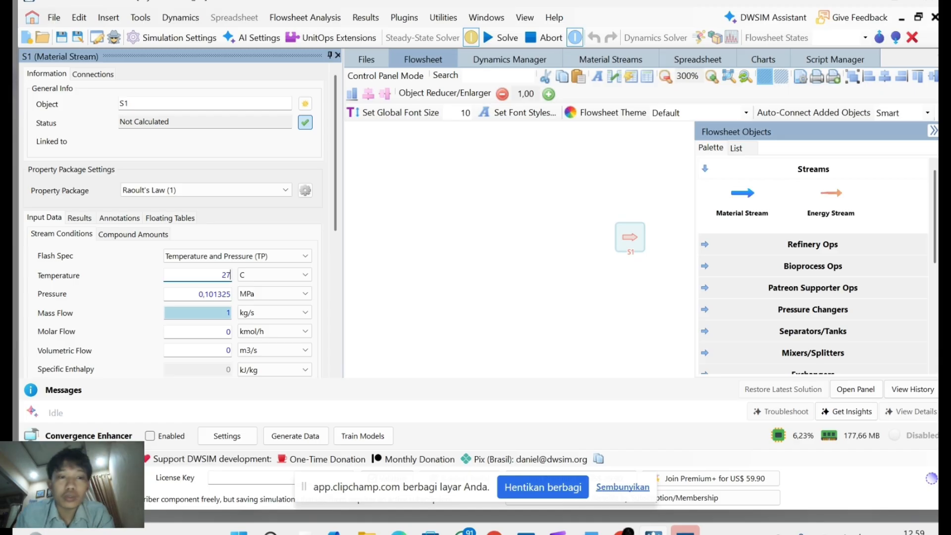
key("Return")
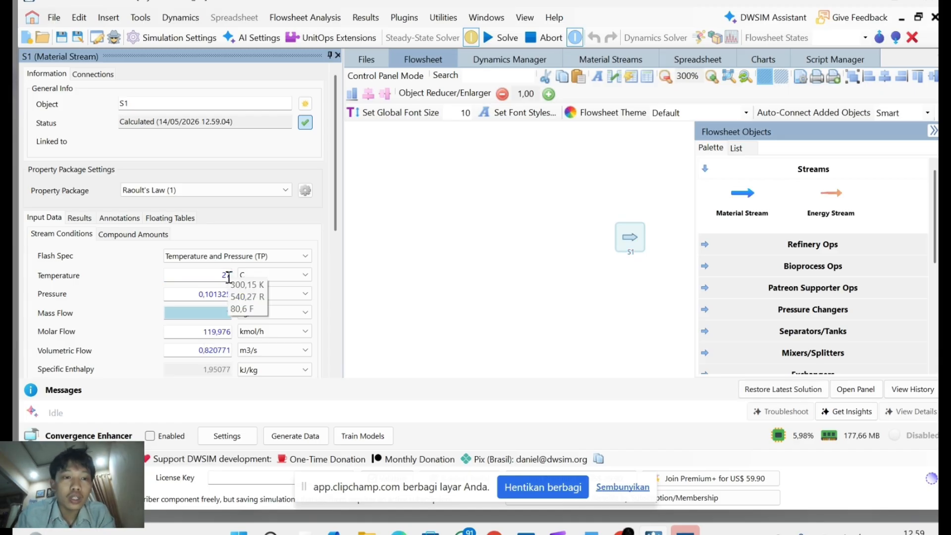
mouse_move(232, 294)
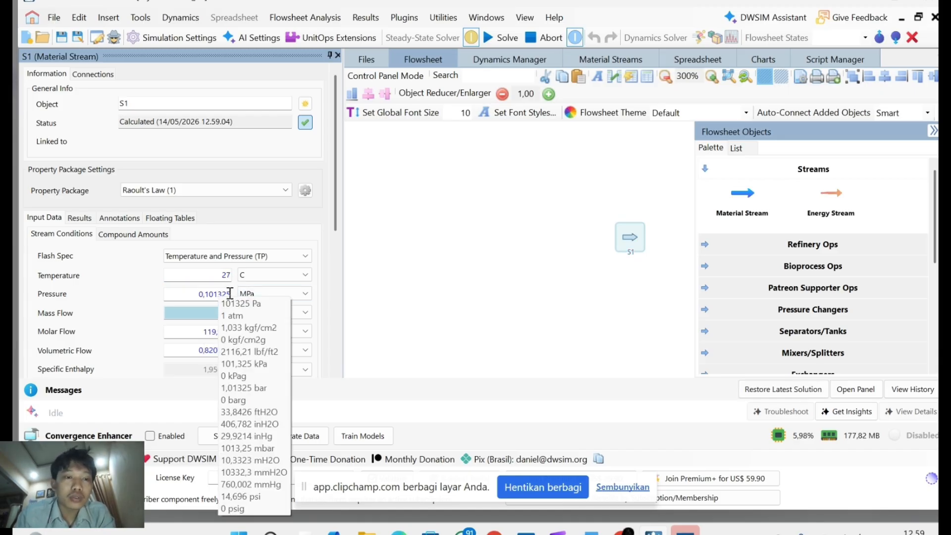
left_click(230, 293)
key("BackSpace")
key("BackSpace")
key("BackSpace")
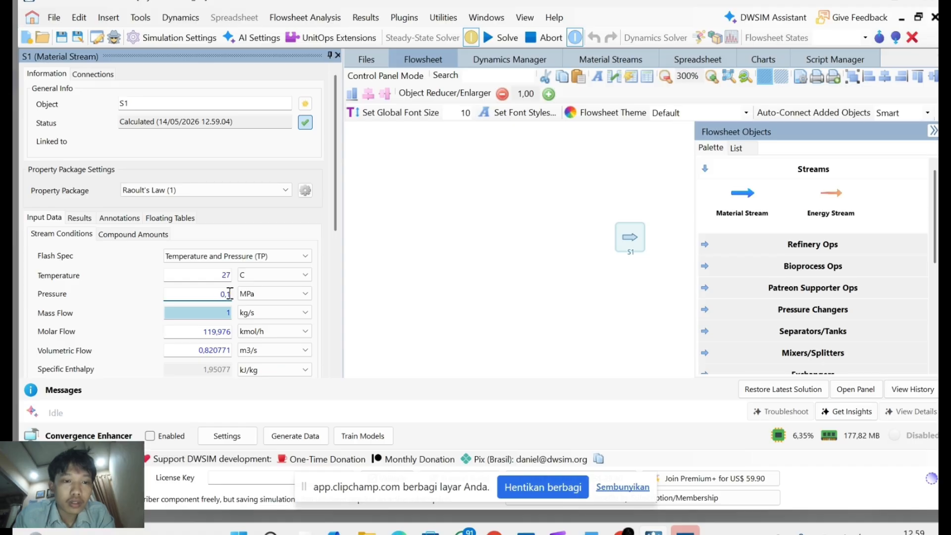
key("Return")
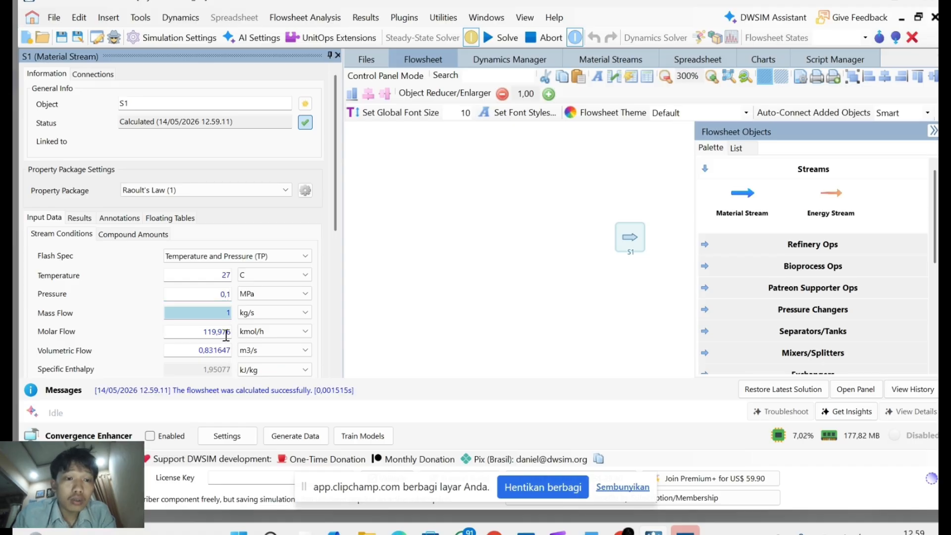
- Set stream S1's molar flow to 100 kmol/h
mouse_move(231, 340)
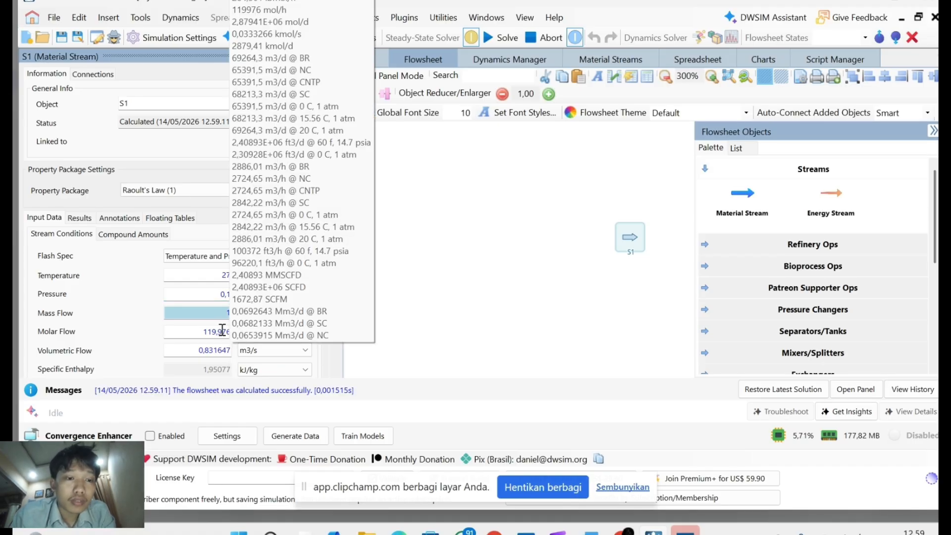
left_click(231, 336)
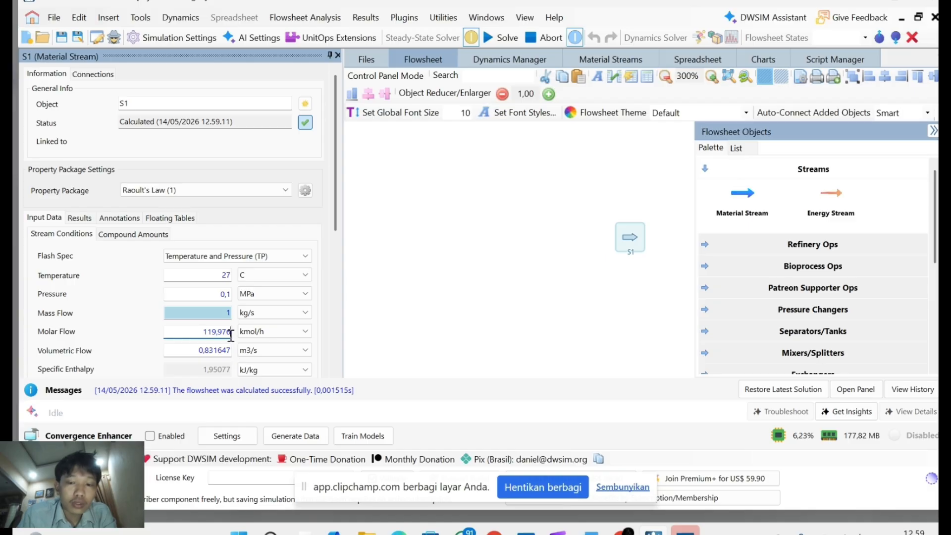
key("BackSpace")
key("BackSpace")
key("BackSpace")
key("BackSpace")
type("0")
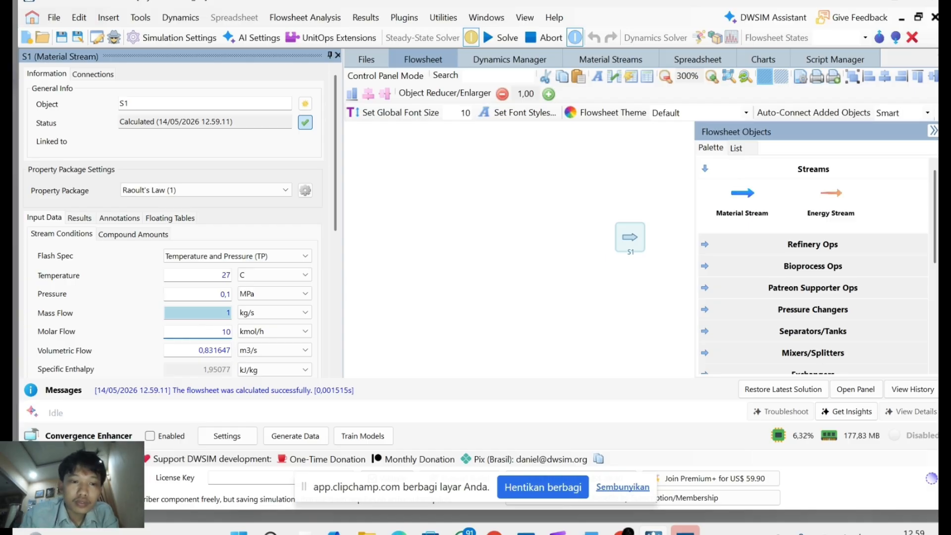
type("0")
key("Return")
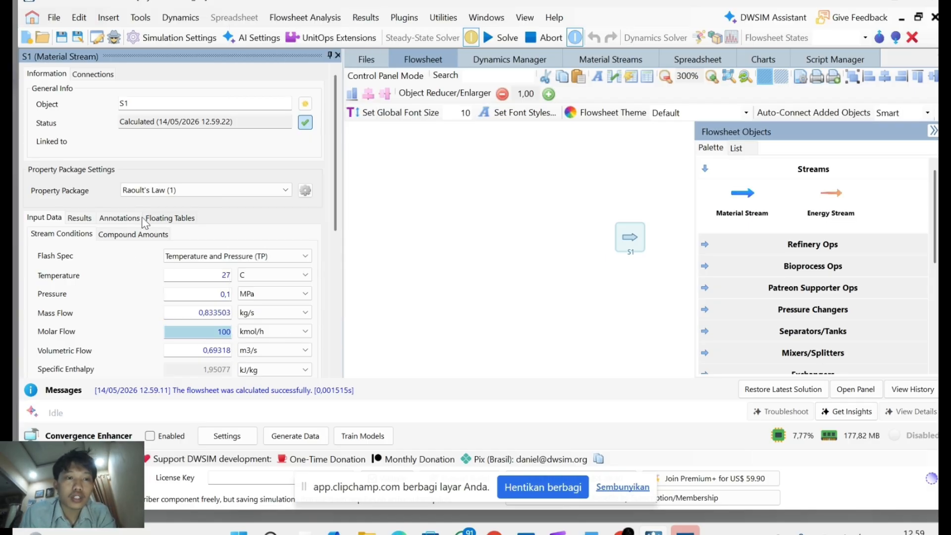
- Set stream S1's mole fractions to 0,79 nitrogen and 0,21 oxygen, accept the changes and return to its stream conditions
left_click(155, 236)
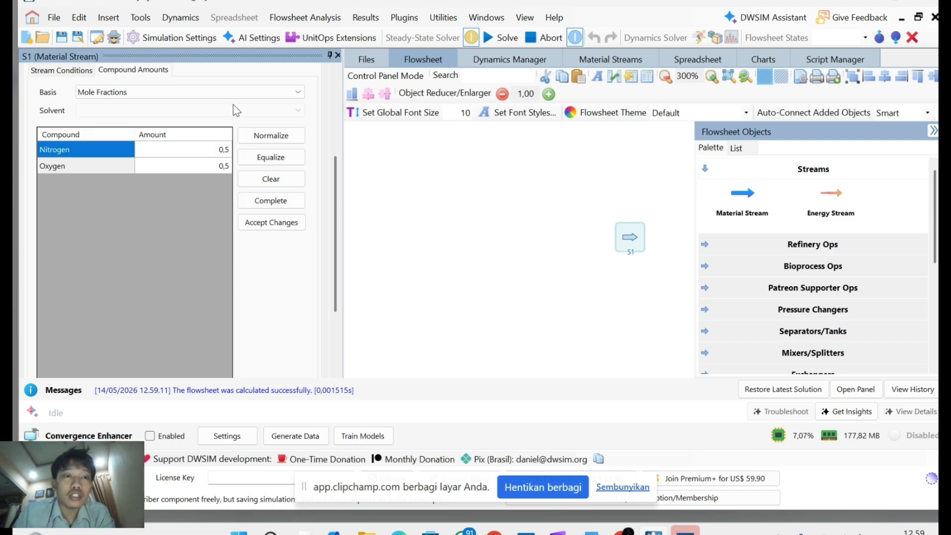
left_click(222, 151)
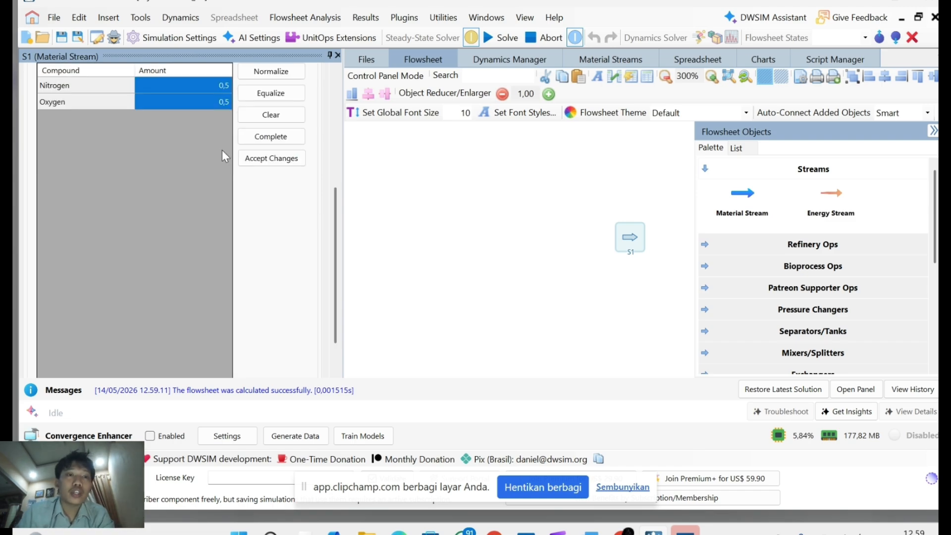
left_click(220, 85)
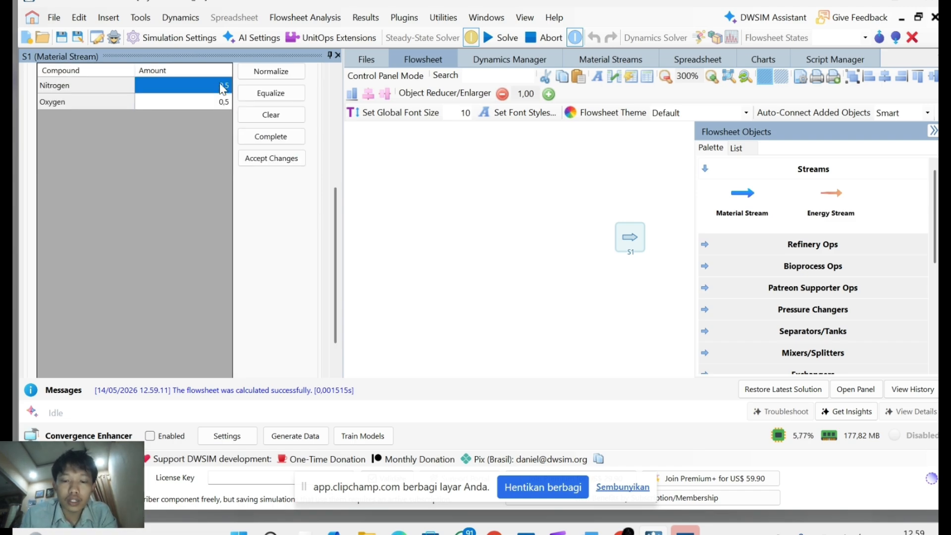
type("0,79")
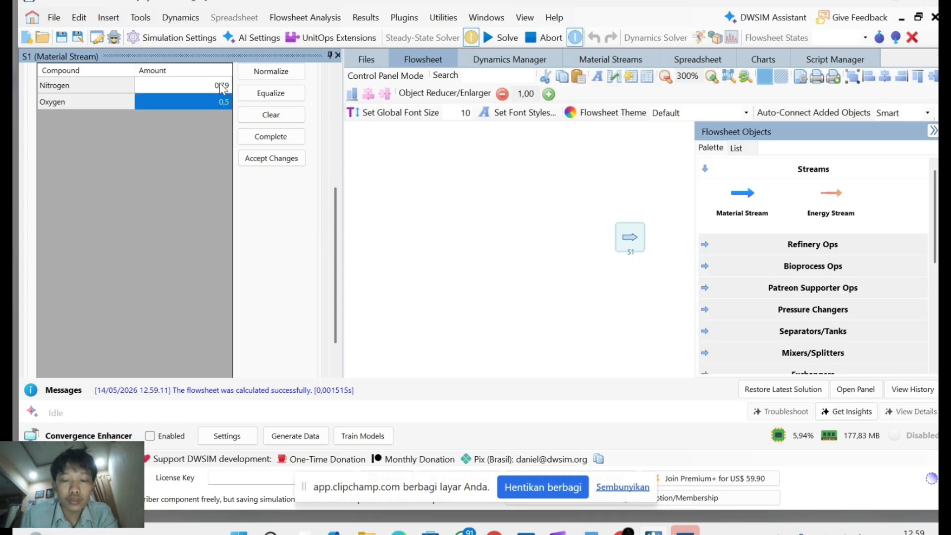
left_click(222, 101)
type("0,21")
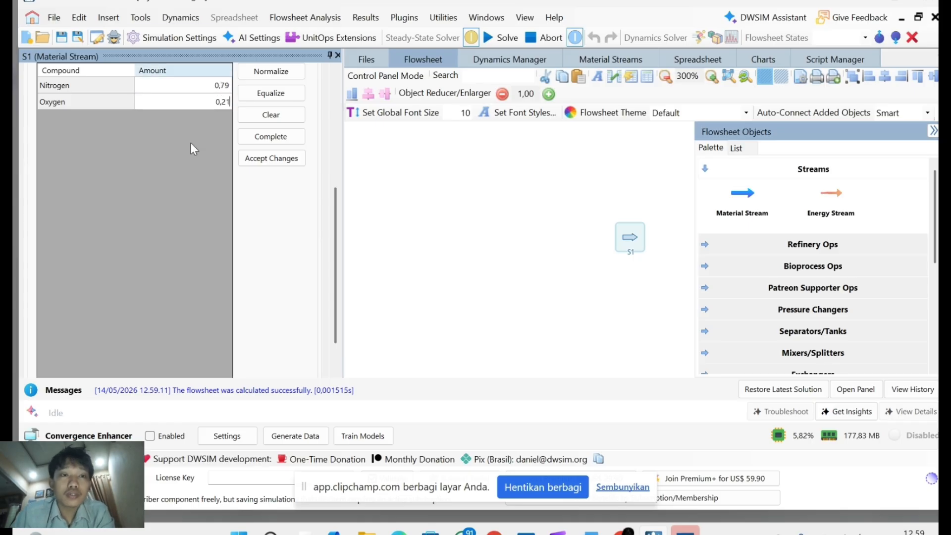
key("Return")
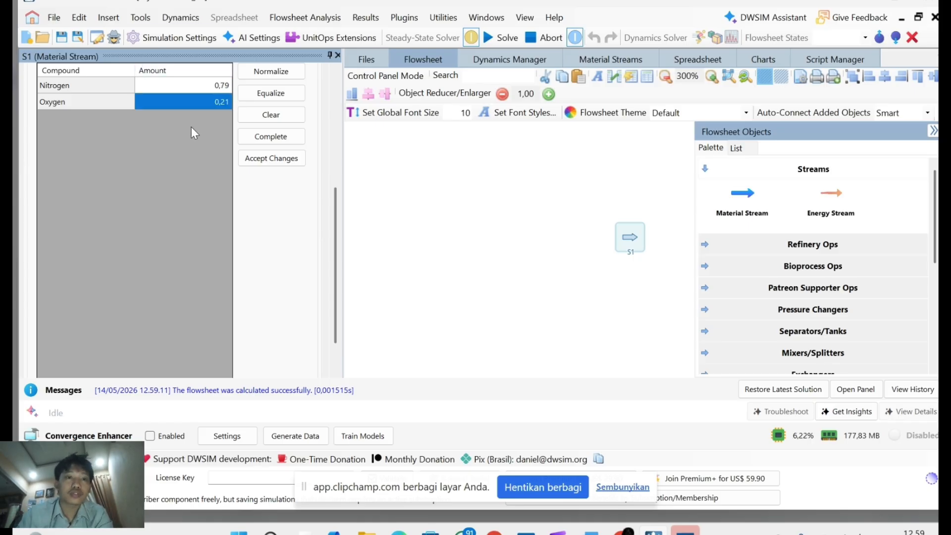
left_click(270, 159)
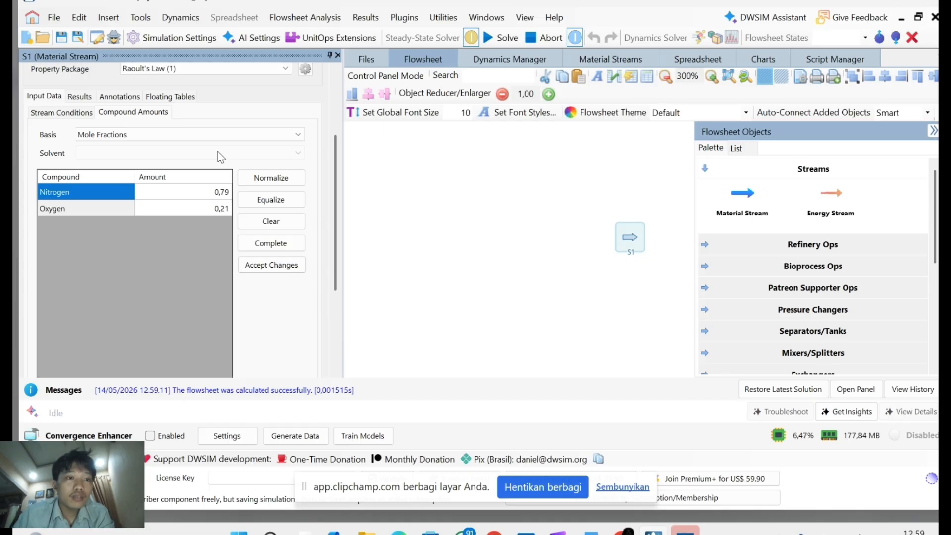
left_click(71, 113)
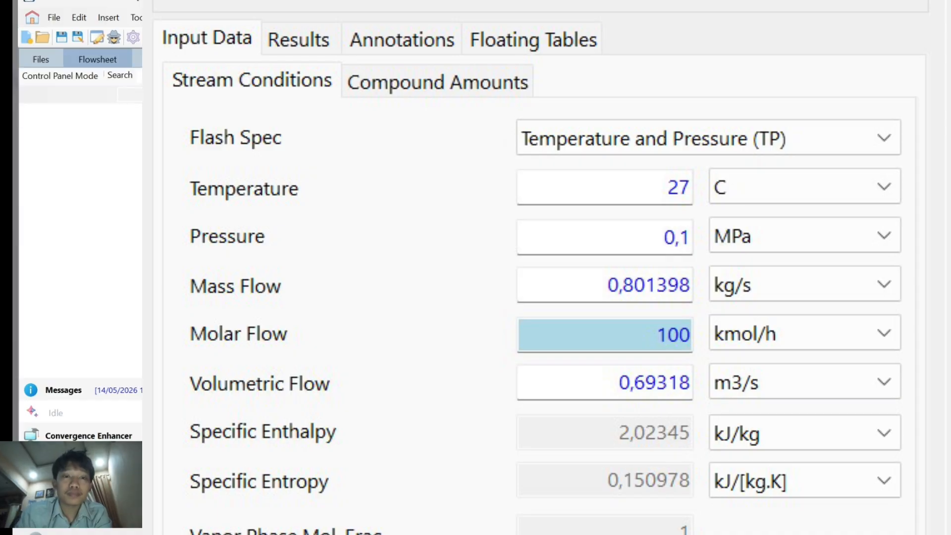
- Open the properties of the second material stream and rename it S2
left_click(433, 222)
double_click(424, 218)
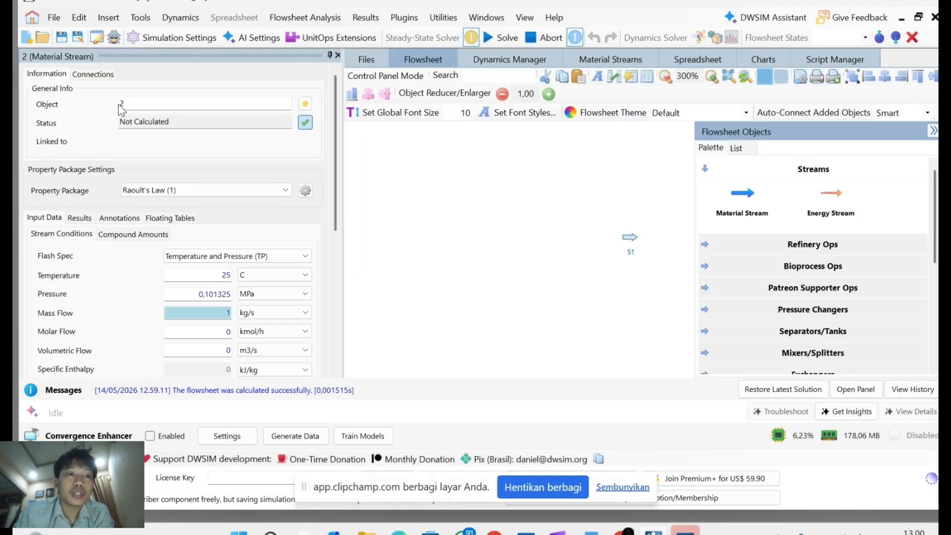
left_click(122, 102)
key("BackSpace")
type("S2")
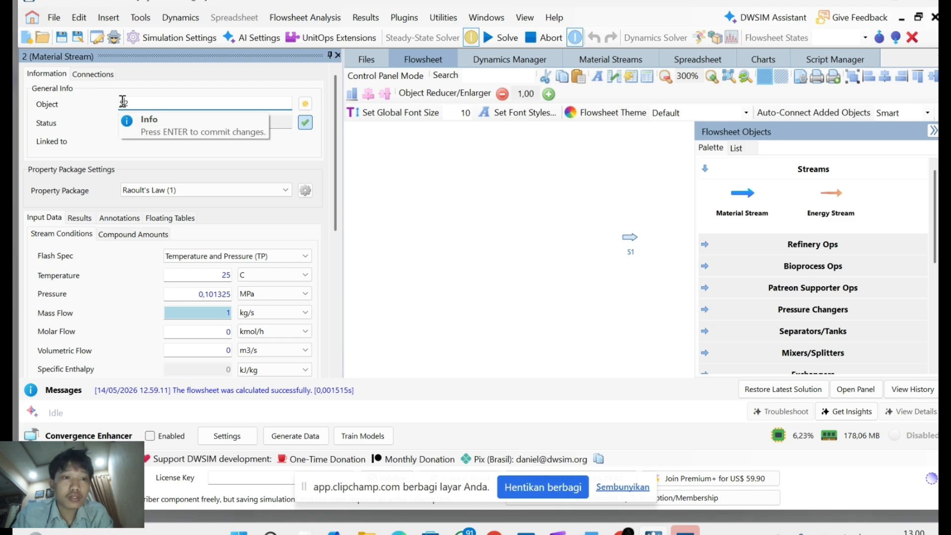
key("Return")
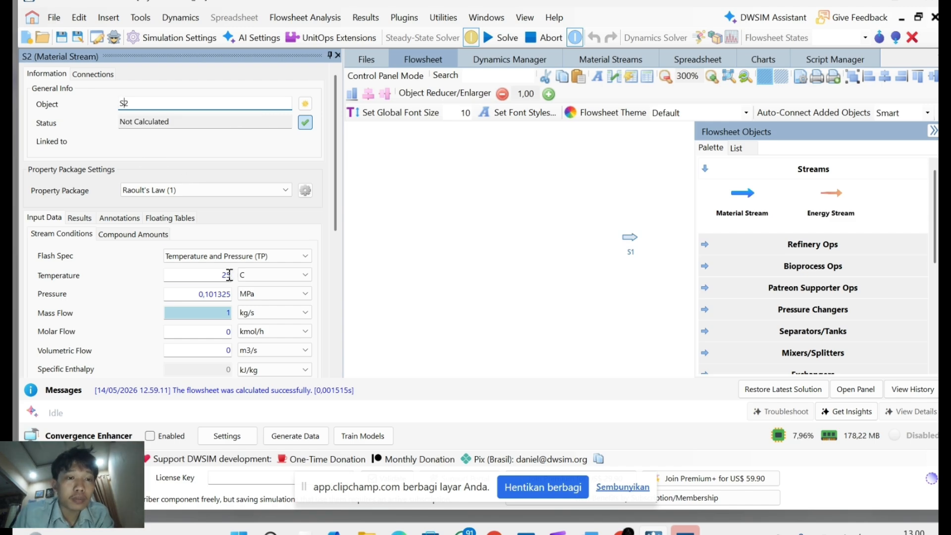
- Set stream S2's temperature to 27 C
left_click(229, 275)
key("BackSpace")
key("BackSpace")
type("27")
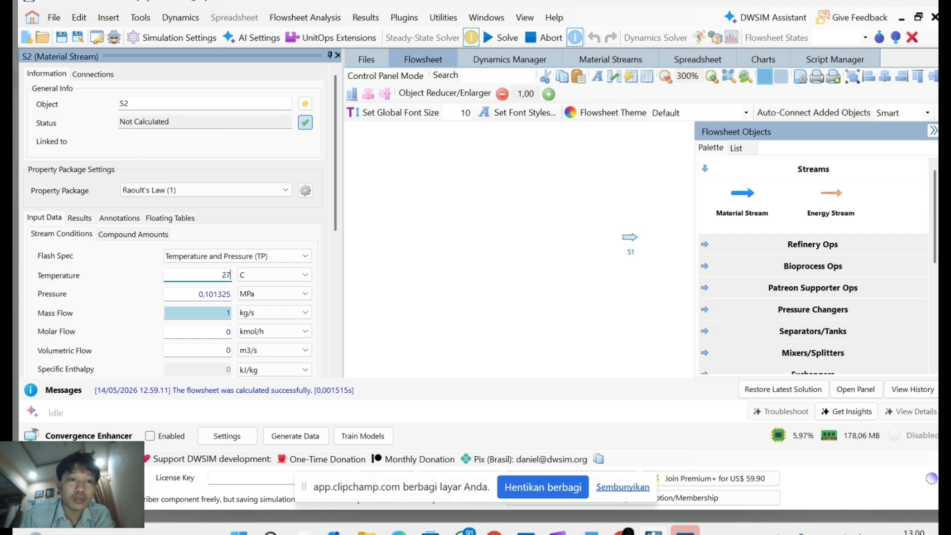
key("Return")
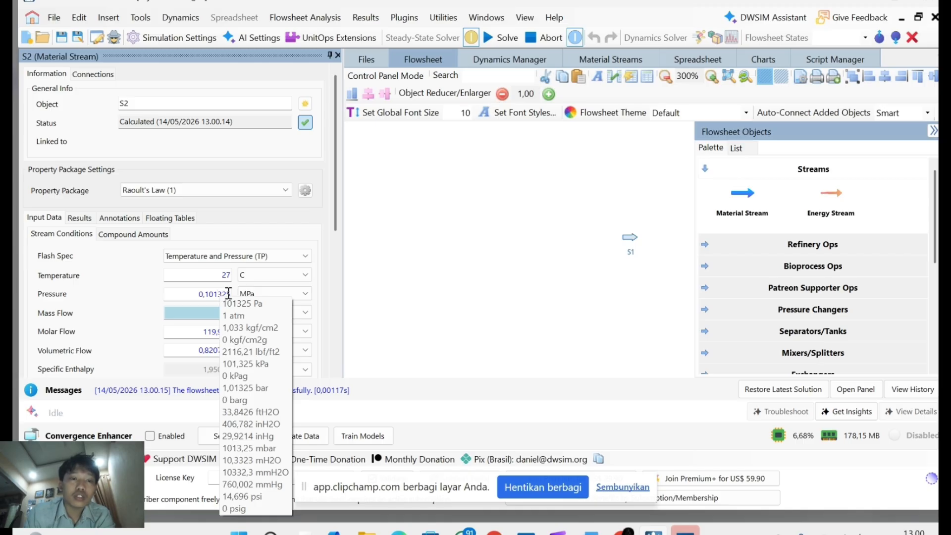
- Set stream S2's pressure to 0,8 MPa
left_click(228, 294)
key("BackSpace")
key("BackSpace")
key("BackSpace")
key("BackSpace")
key("BackSpace")
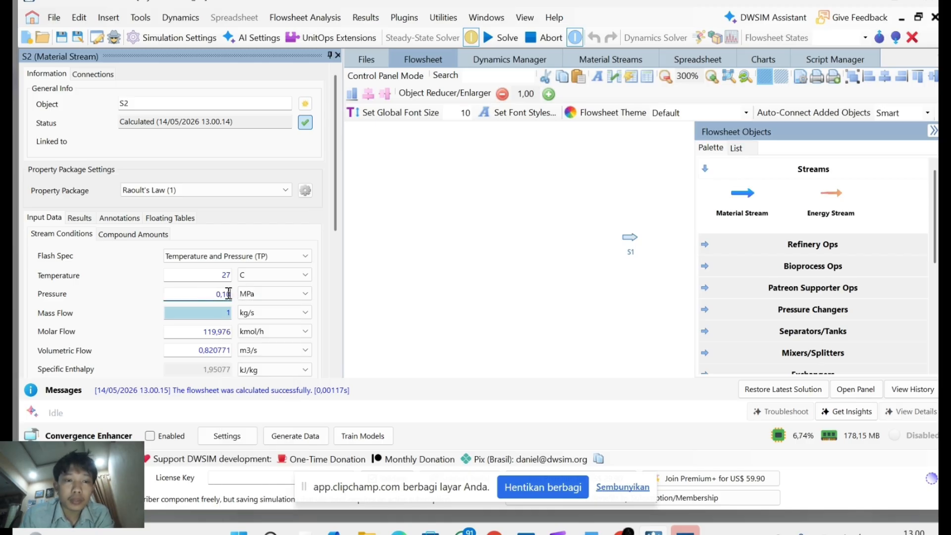
type(",8")
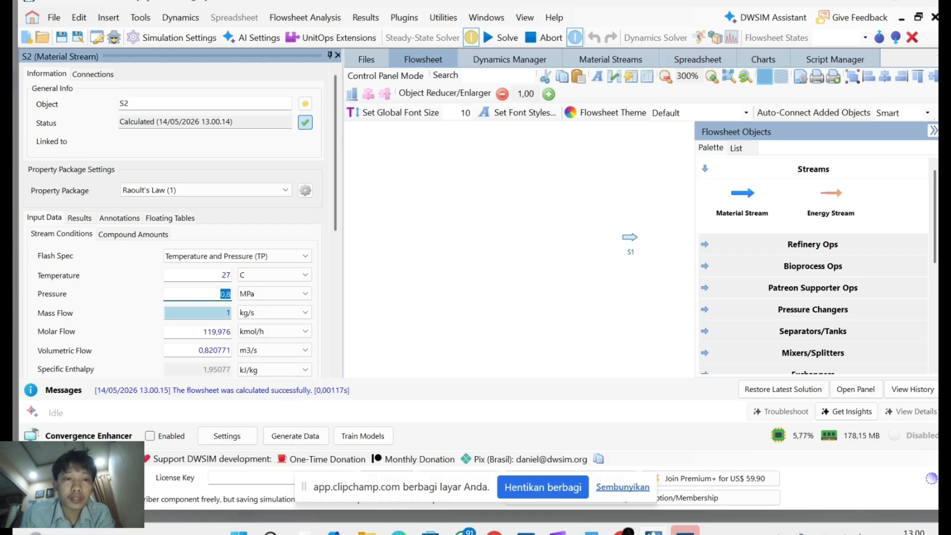
key("Return")
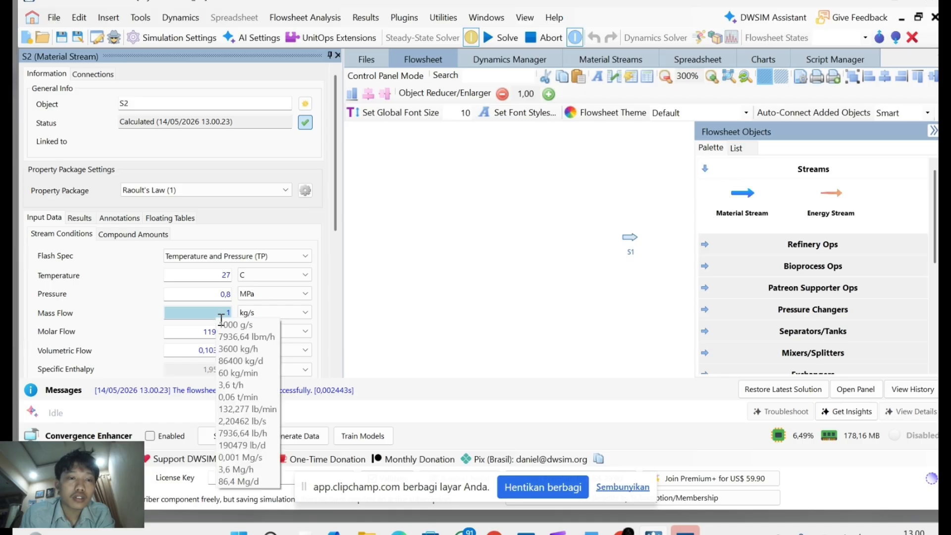
- Set stream S2's molar flow to 100 kmol/h
left_click(228, 332)
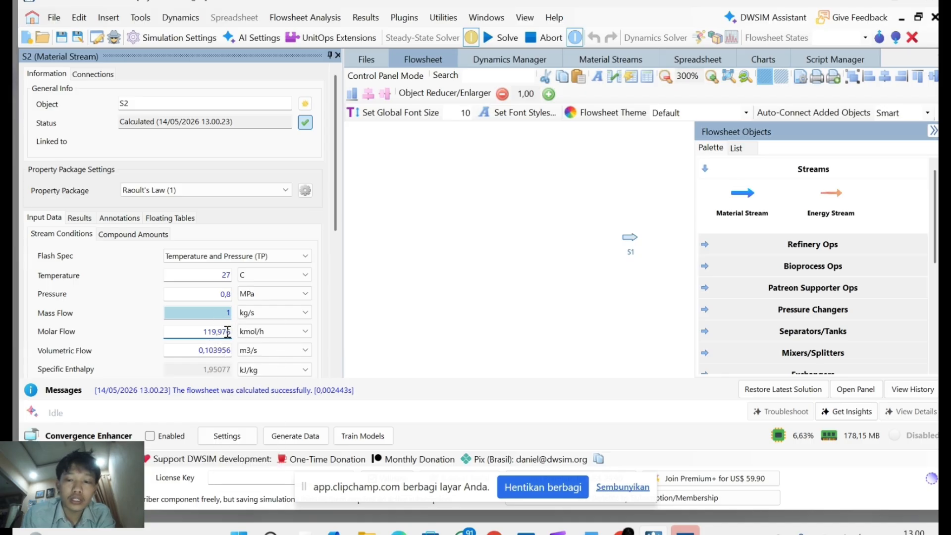
key("BackSpace")
key("BackSpace")
key("BackSpace")
key("BackSpace")
key("BackSpace")
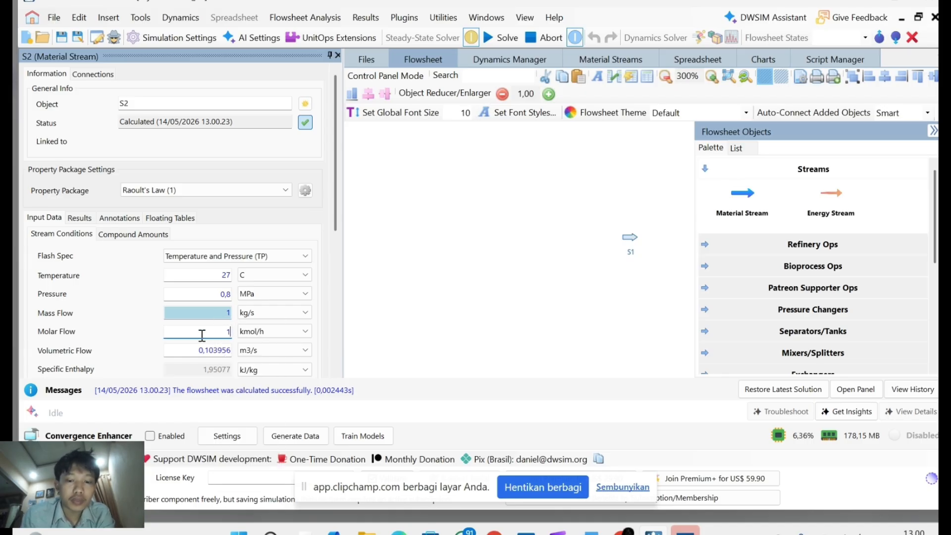
type("00")
key("ctrl+a")
key("Return")
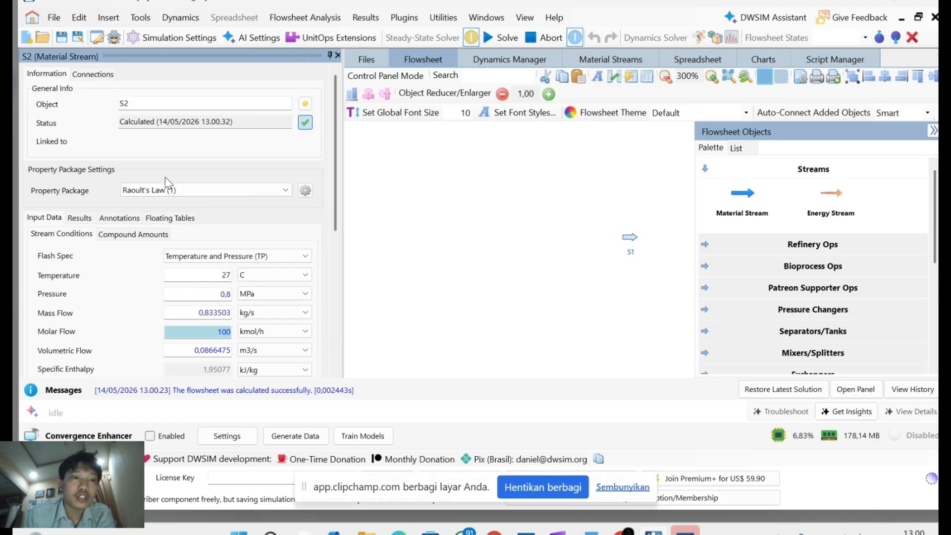
- Set stream S2's mole fractions to 0,79 nitrogen and 0,21 oxygen, accept the changes and return to its stream conditions
left_click(135, 239)
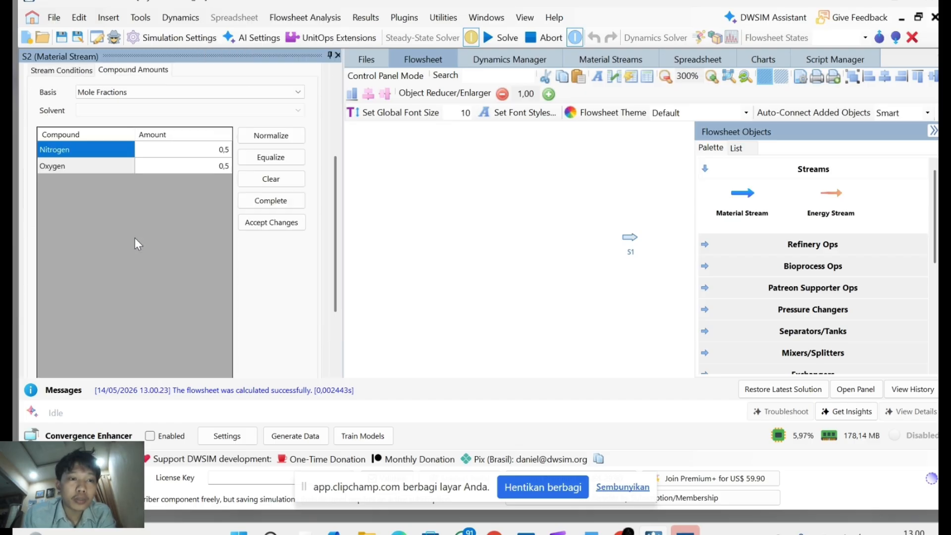
left_click(212, 152)
left_click(219, 89)
type("0")
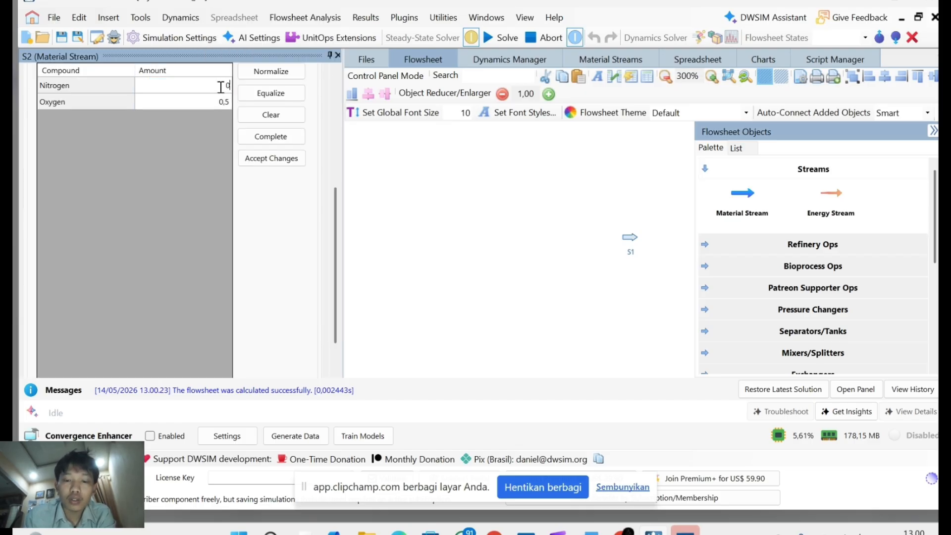
type(",79")
key("Return")
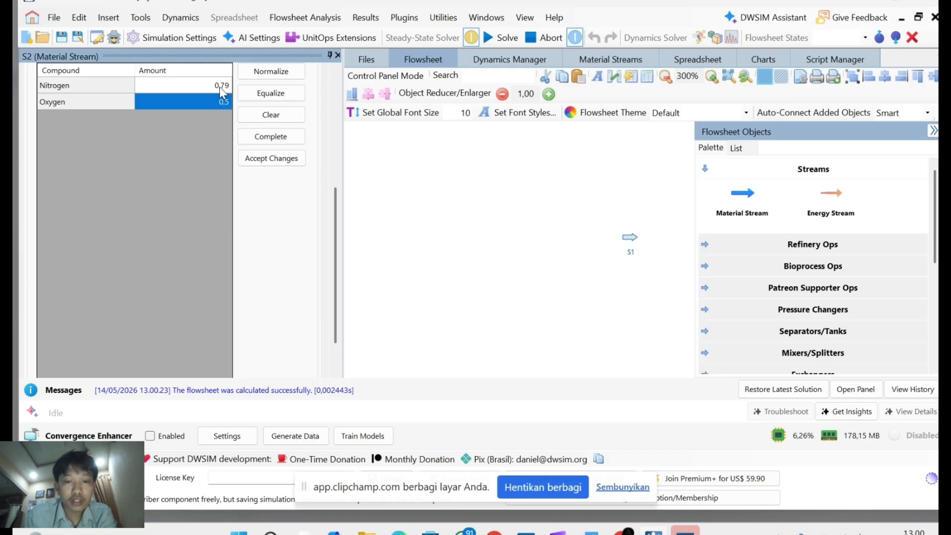
type("0")
key("Return")
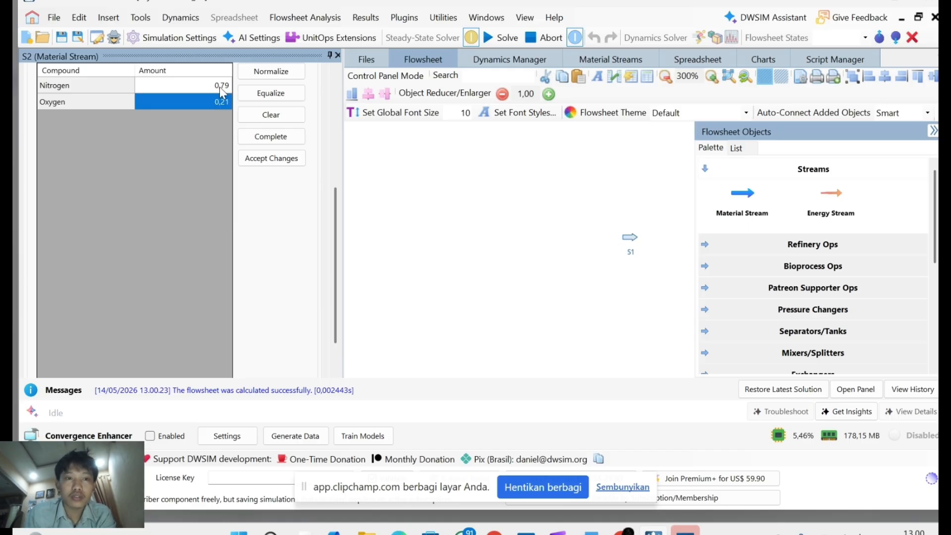
left_click(256, 159)
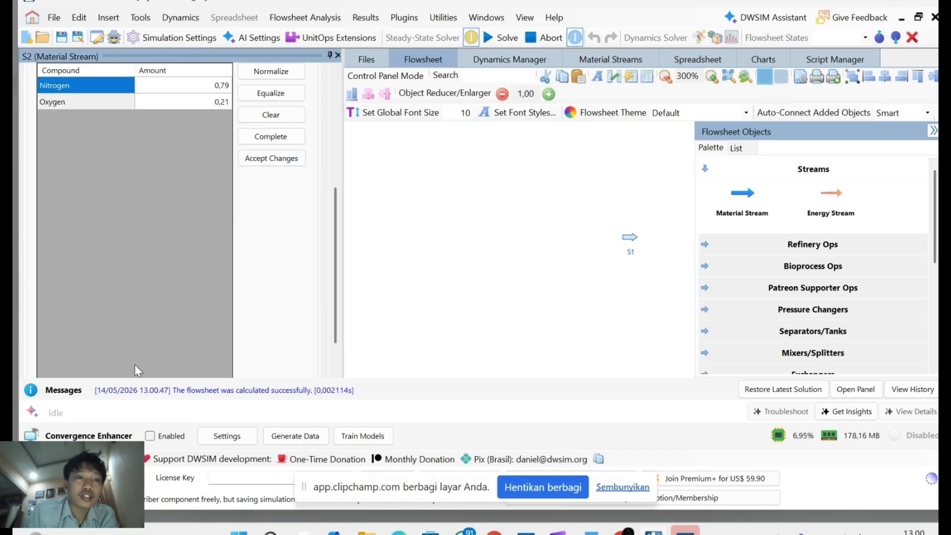
scroll(173, 258, "up", 5)
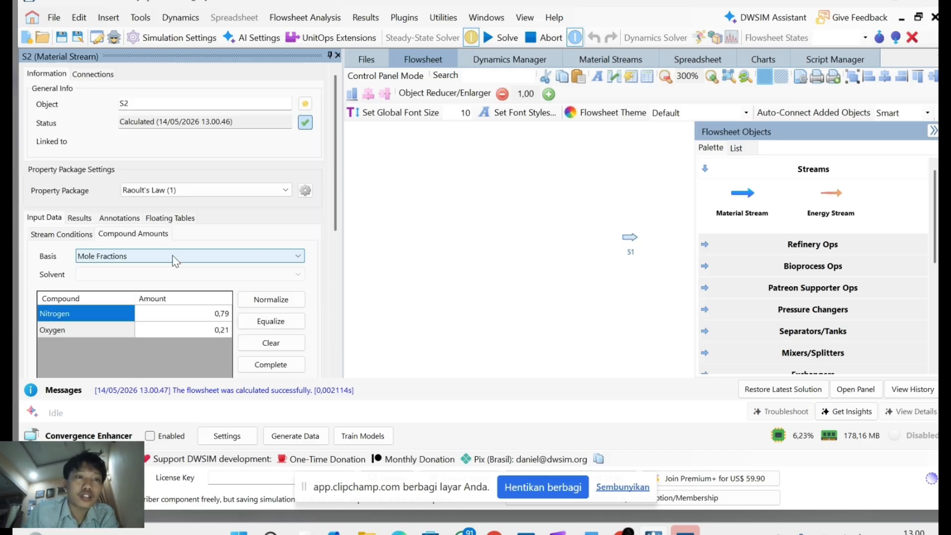
left_click(88, 233)
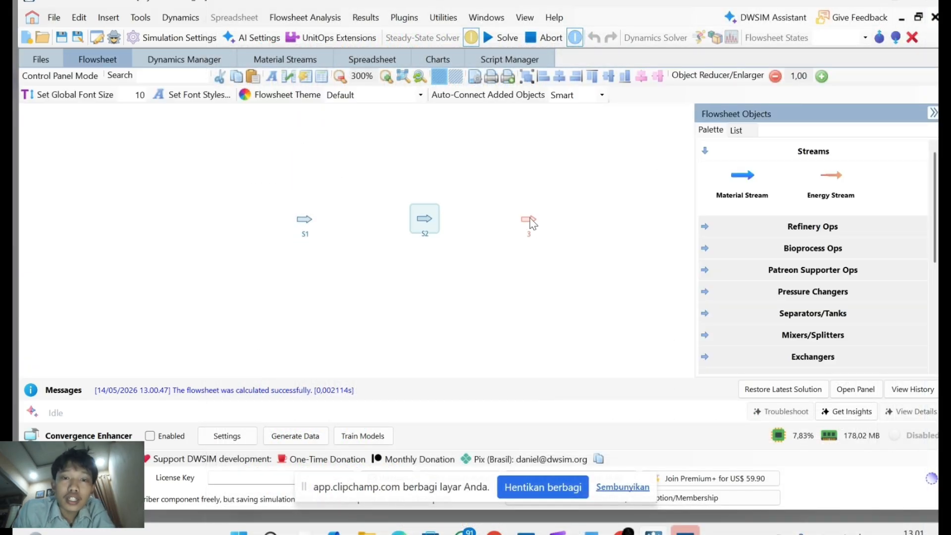
- Open the properties of the third material stream and rename it S3
left_click(530, 221)
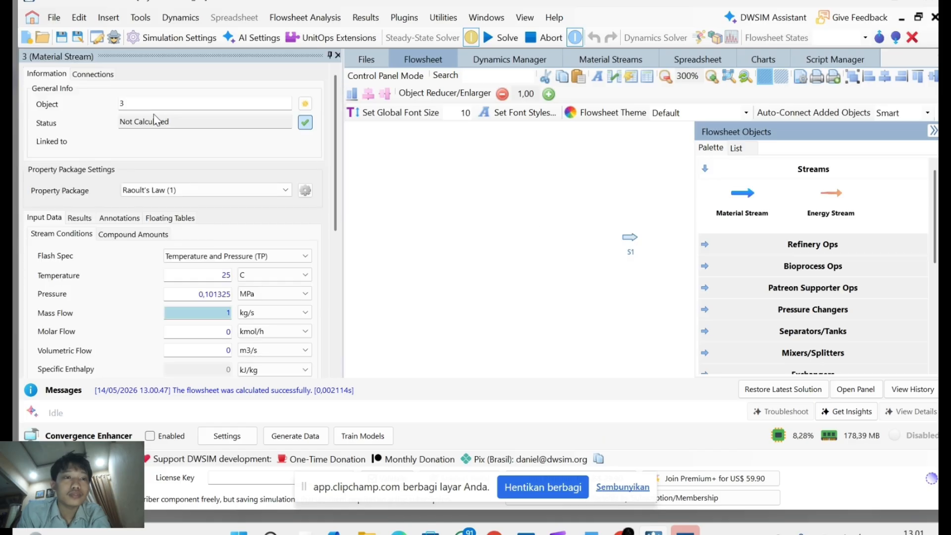
left_click(121, 104)
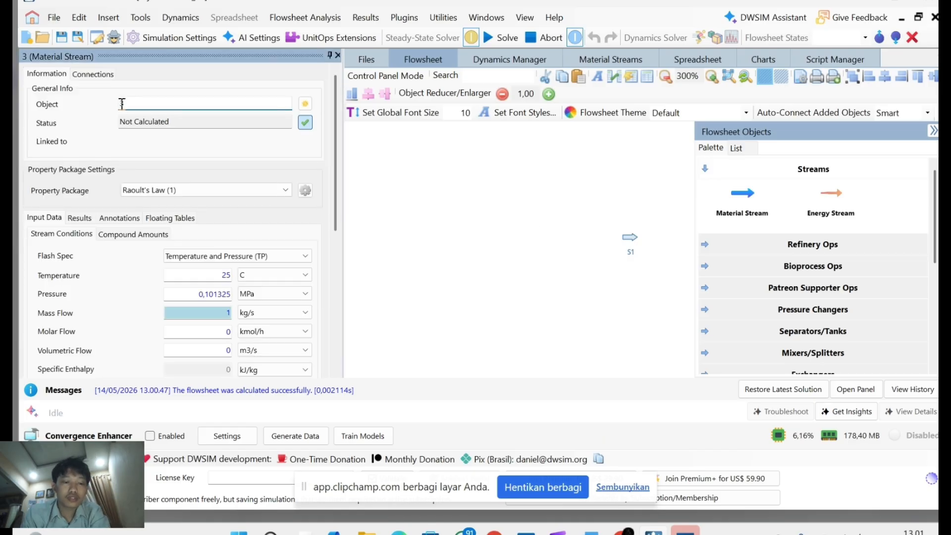
type("S3")
key("Return")
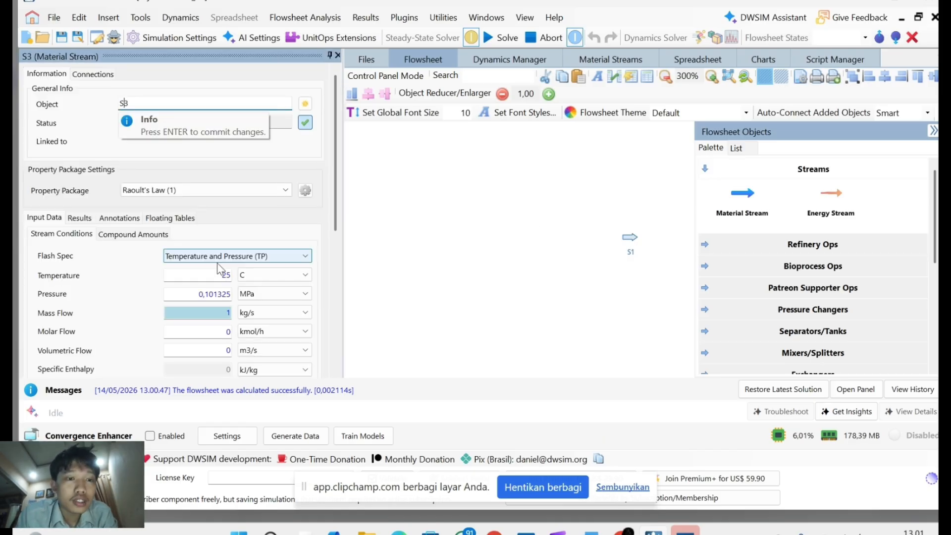
- Set stream S3's temperature to 240 C
left_click(230, 275)
key("BackSpace")
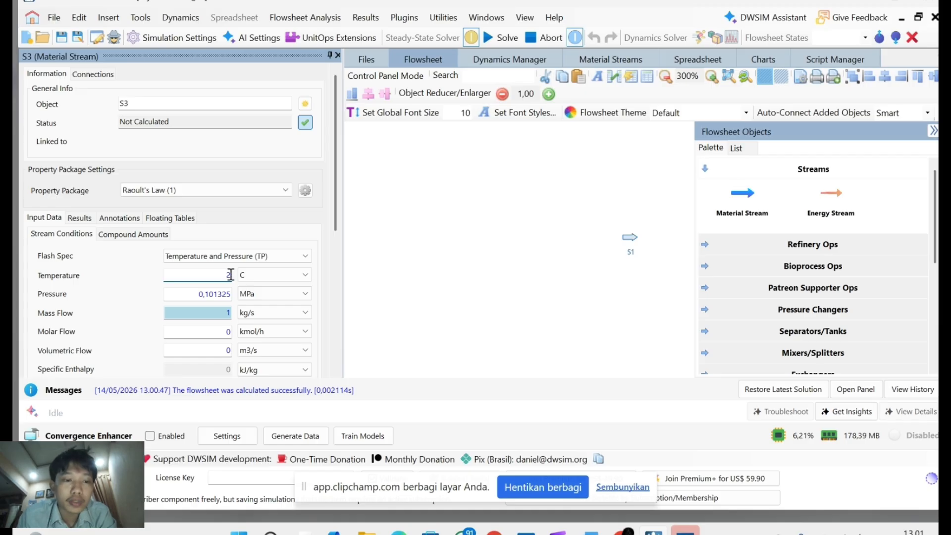
type("4")
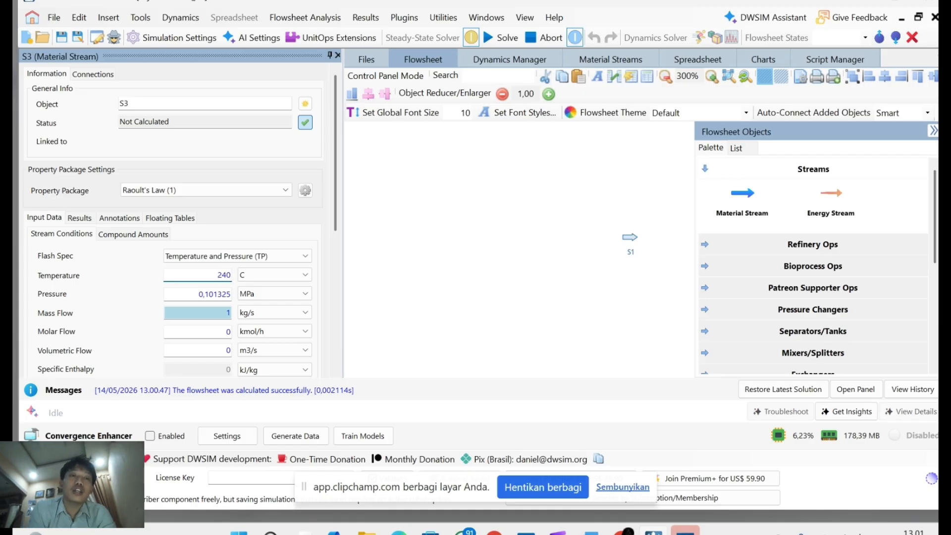
type("0")
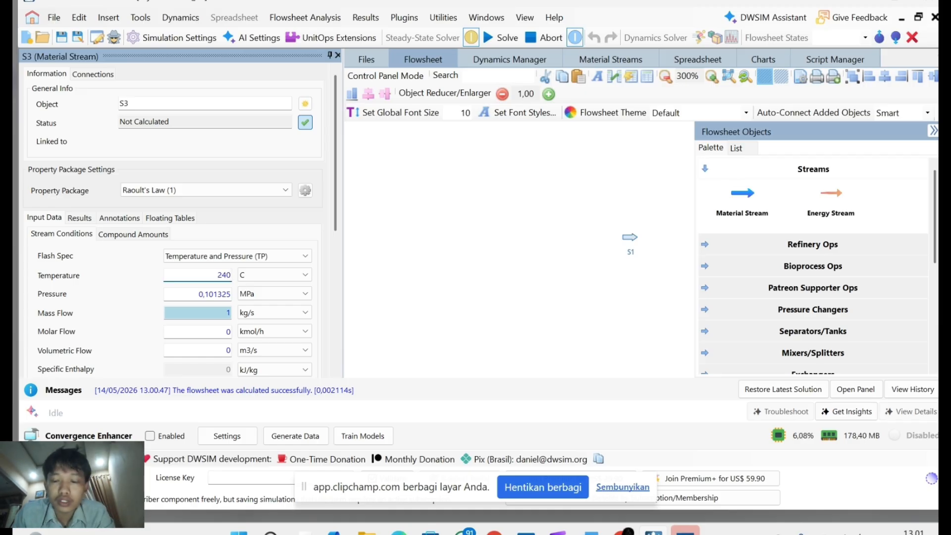
key("Return")
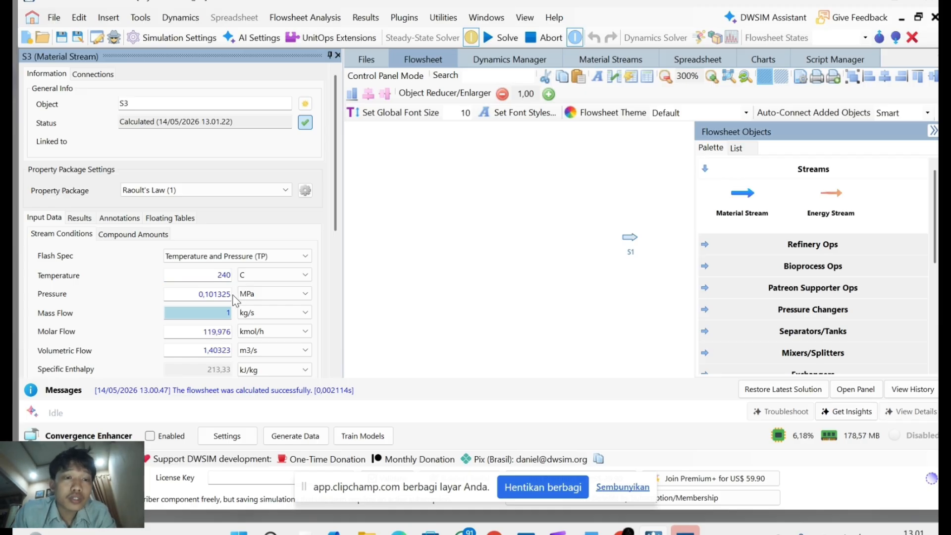
- Set stream S3's pressure to 0,8 MPa
left_click(230, 294)
key("BackSpace")
key("BackSpace")
key("BackSpace")
key("BackSpace")
key("BackSpace")
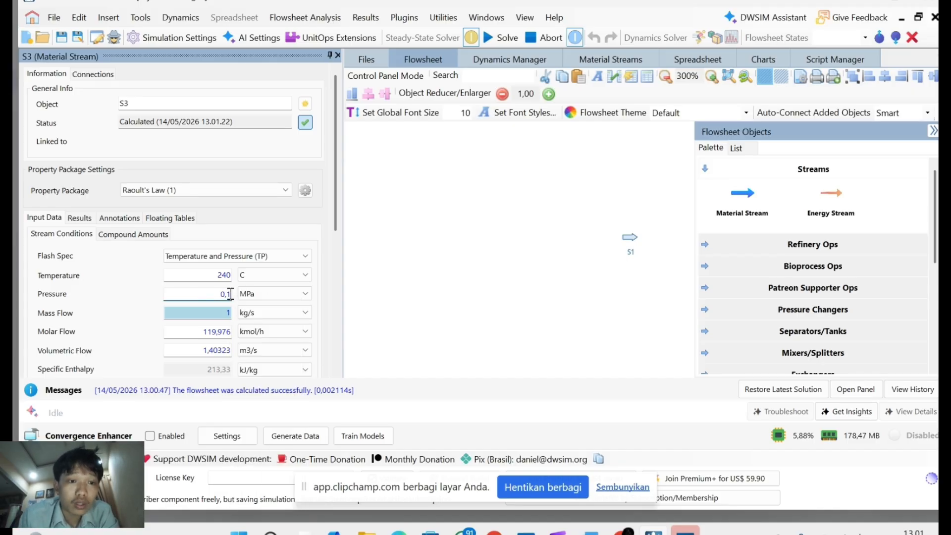
key("BackSpace")
type("8")
key("Return")
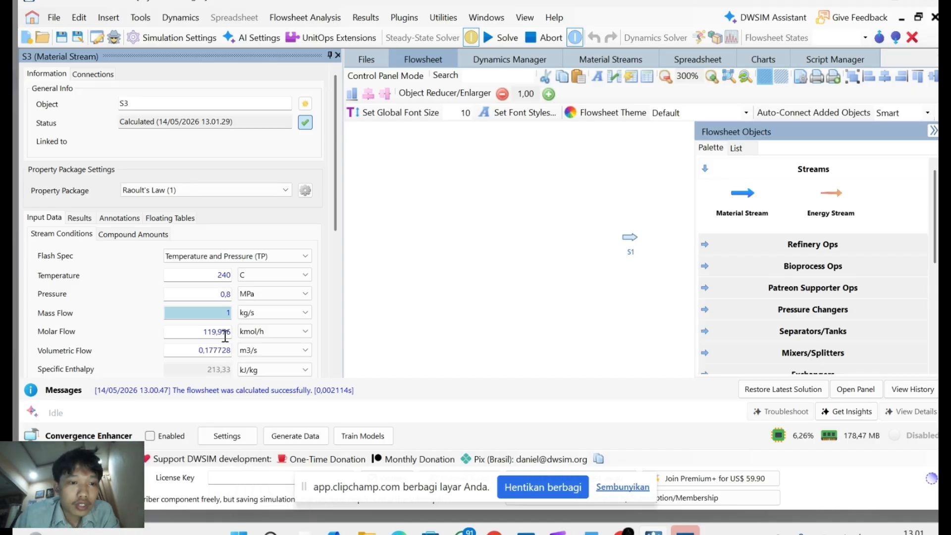
- Set stream S3's molar flow to 100 kmol/h
mouse_move(218, 337)
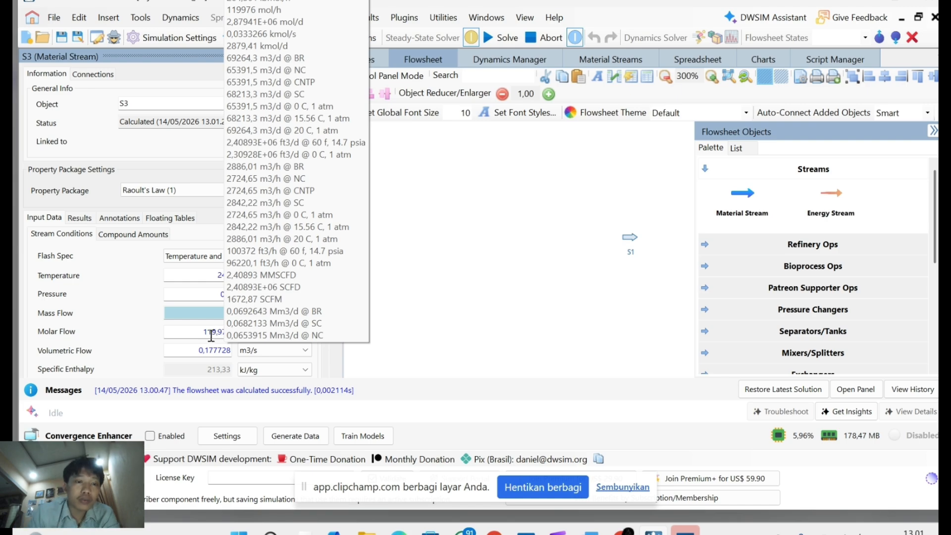
key("BackSpace")
key("BackSpace")
key("BackSpace")
key("BackSpace")
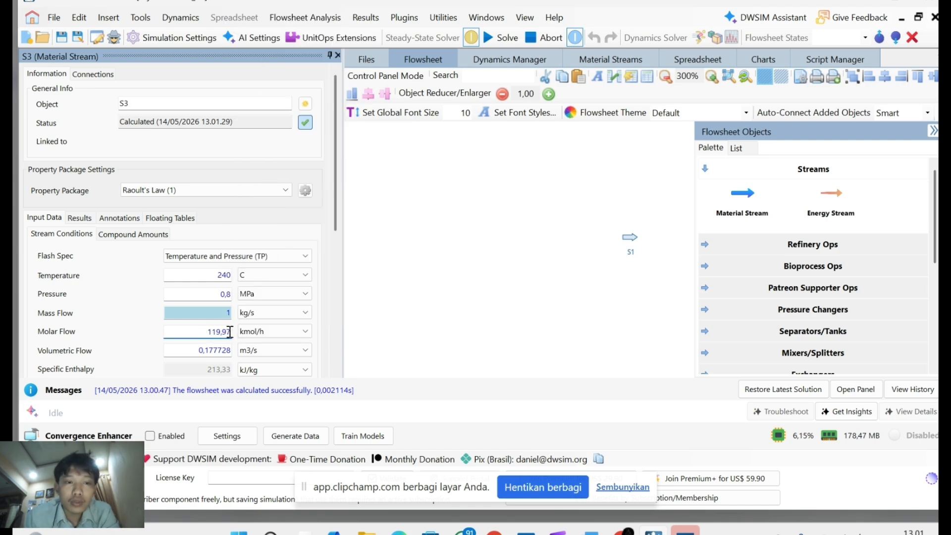
type("100")
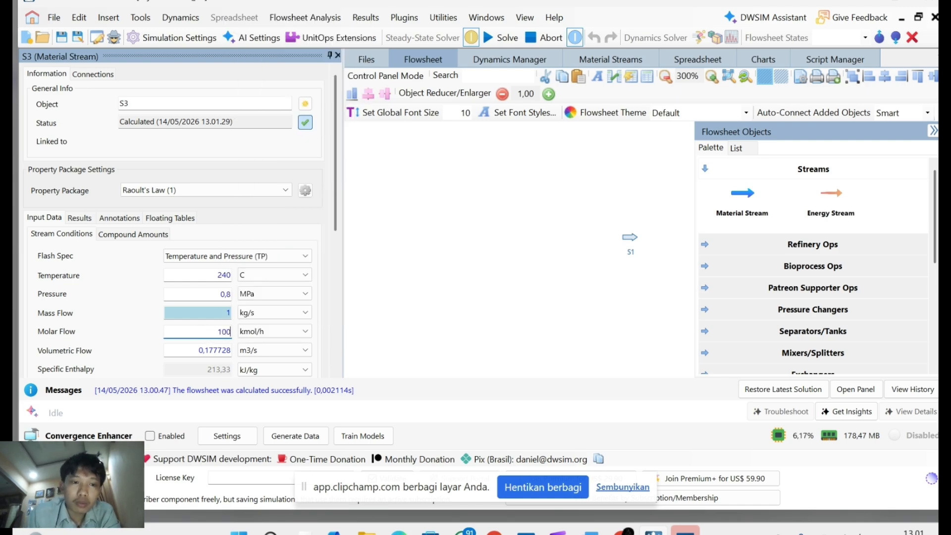
key("Return")
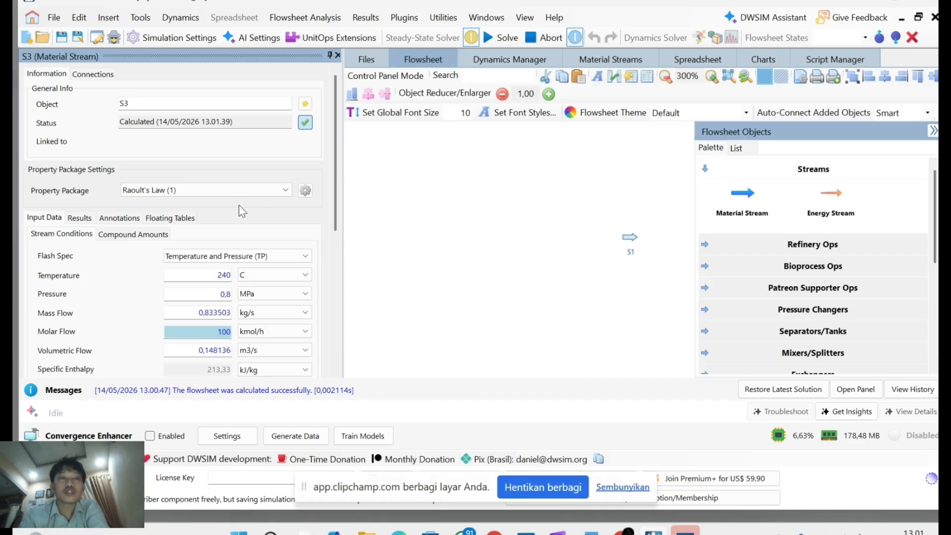
- Set stream S3's mole fractions to 0,79 nitrogen and 0,21 oxygen, accept the changes and return to its stream conditions
left_click(142, 232)
left_click(205, 155)
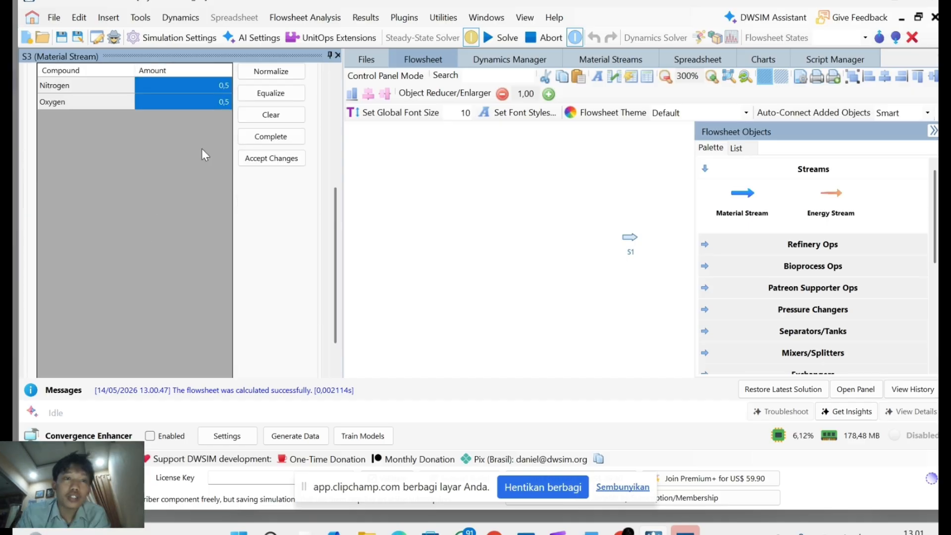
left_click(211, 83)
type("0,79")
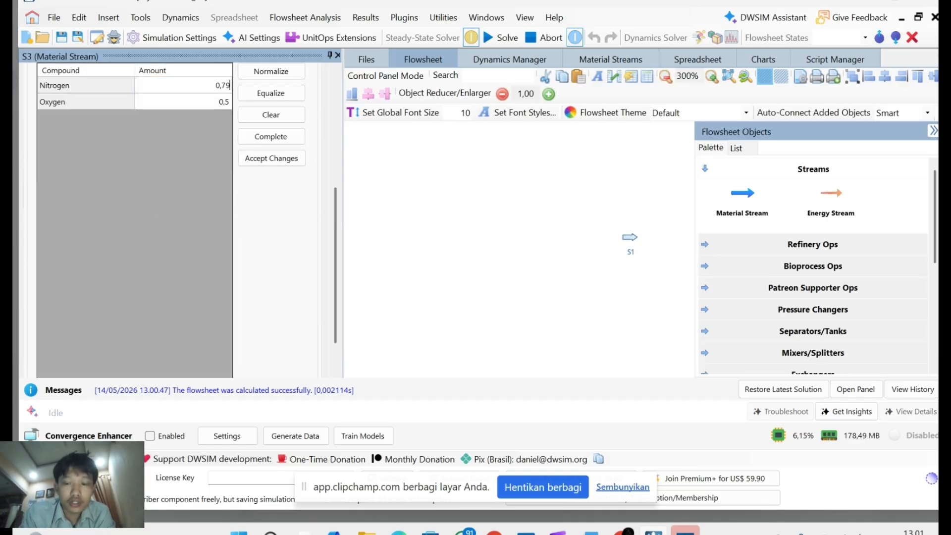
key("Return")
type("0")
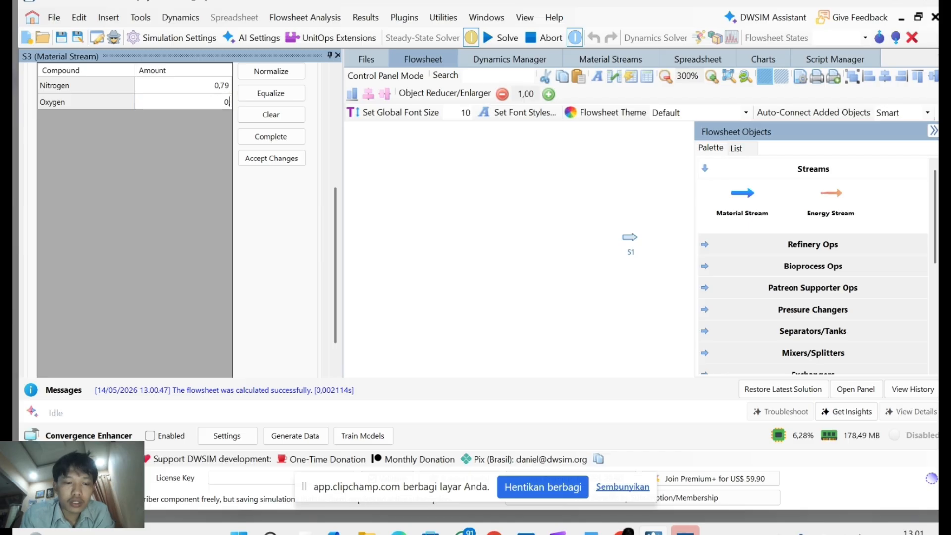
type(",21")
key("Return")
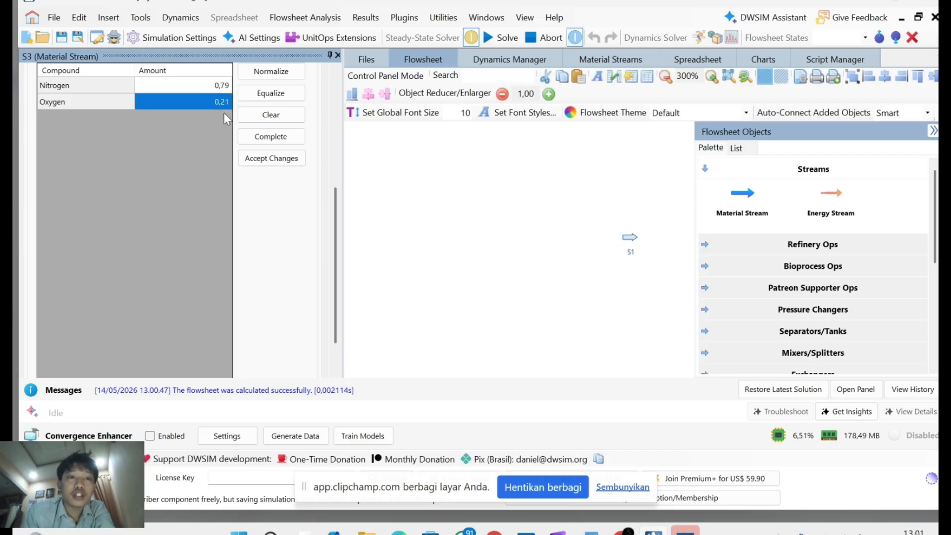
left_click(271, 158)
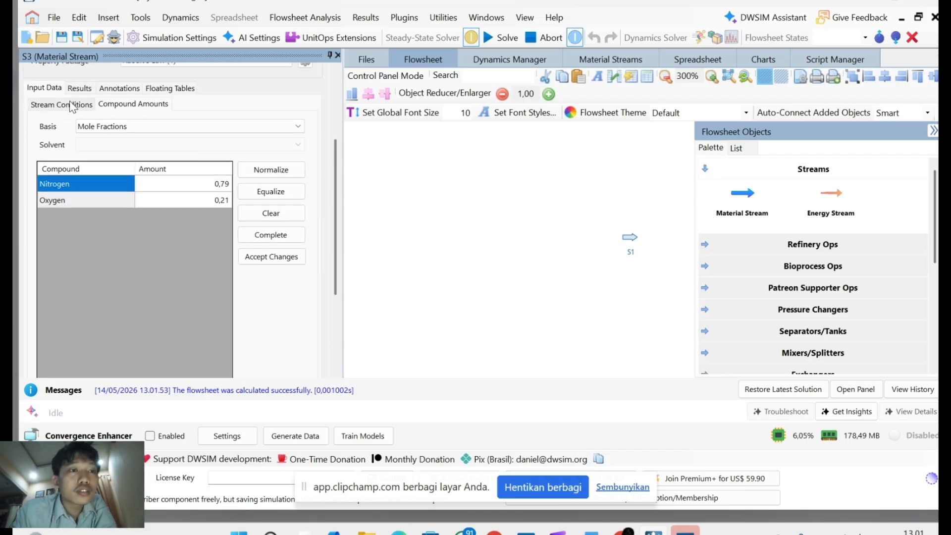
left_click(86, 103)
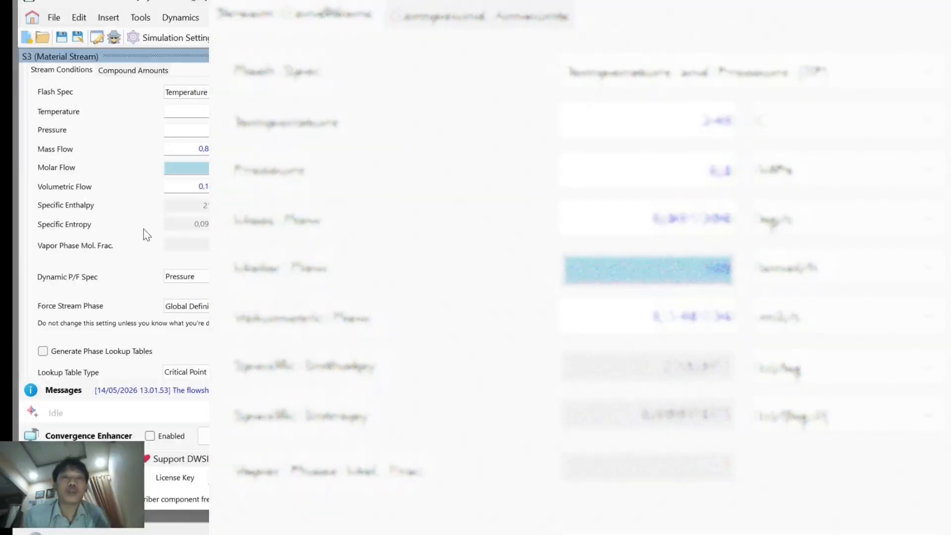